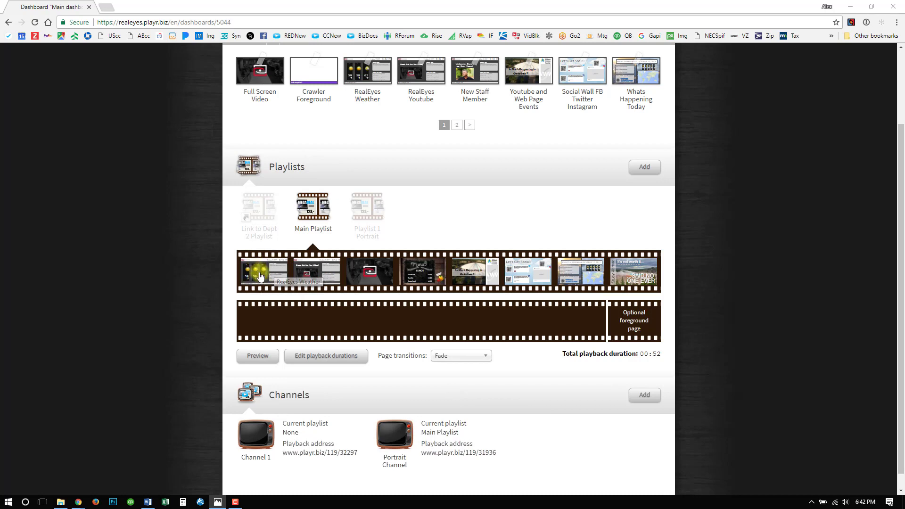
- Limit playback of the RealEyes Weather page in the Main Playlist to start Mon, 2017/10/16, leaving the end date empty
mouse_move(265, 277)
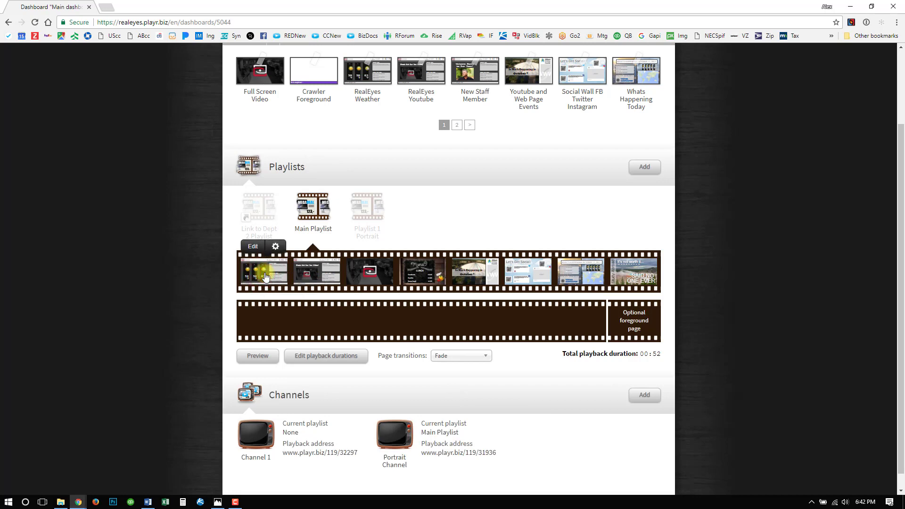
click(276, 247)
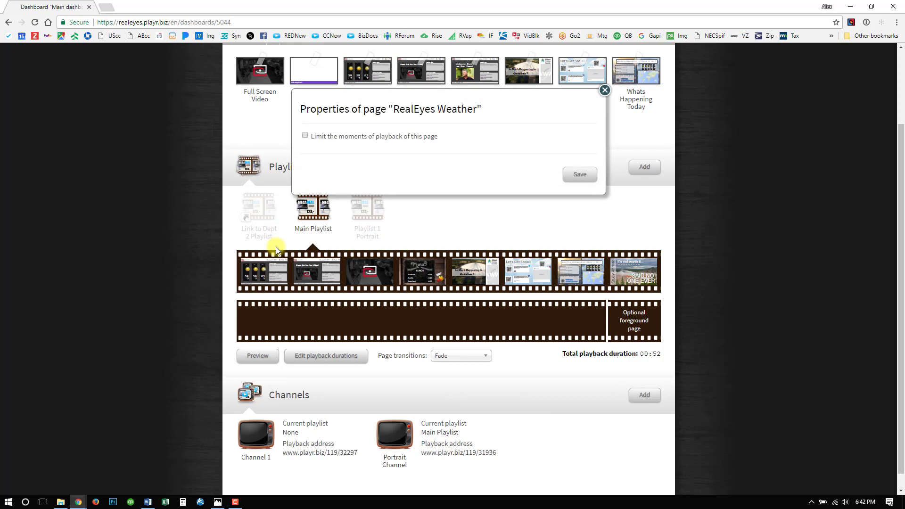
click(305, 136)
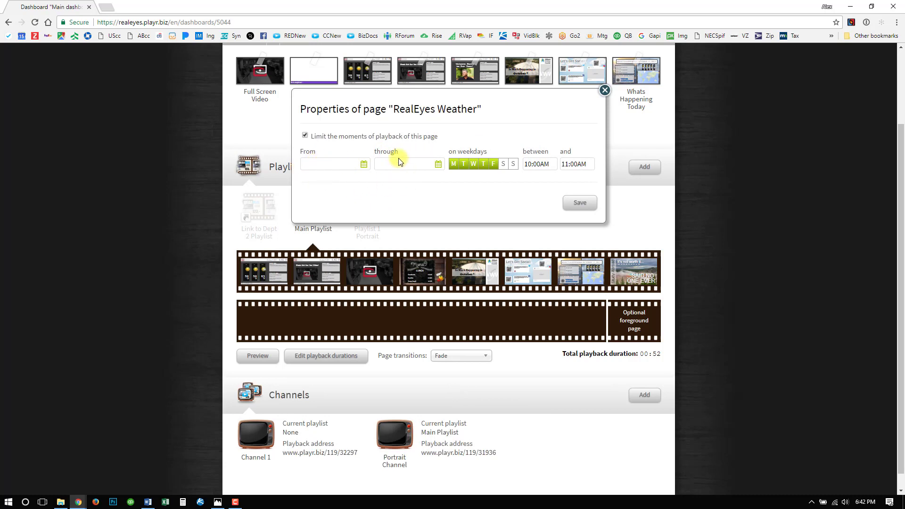
click(345, 165)
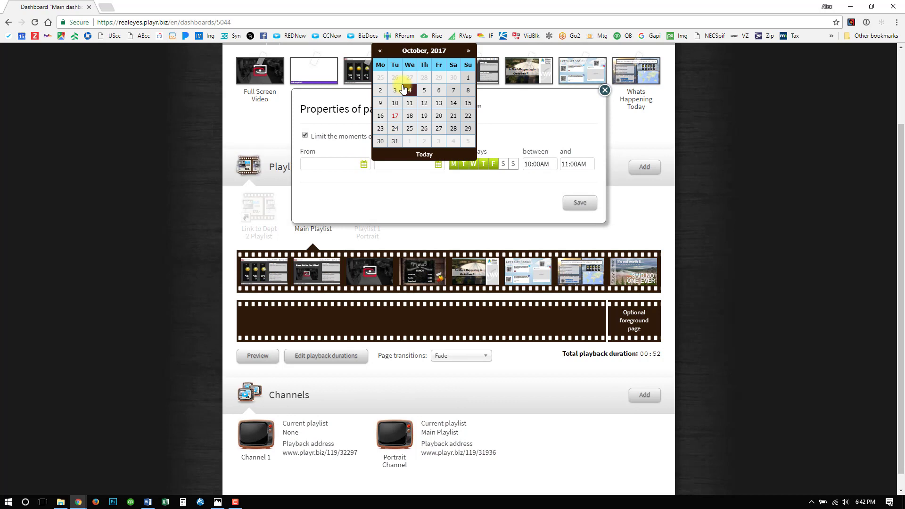
click(384, 117)
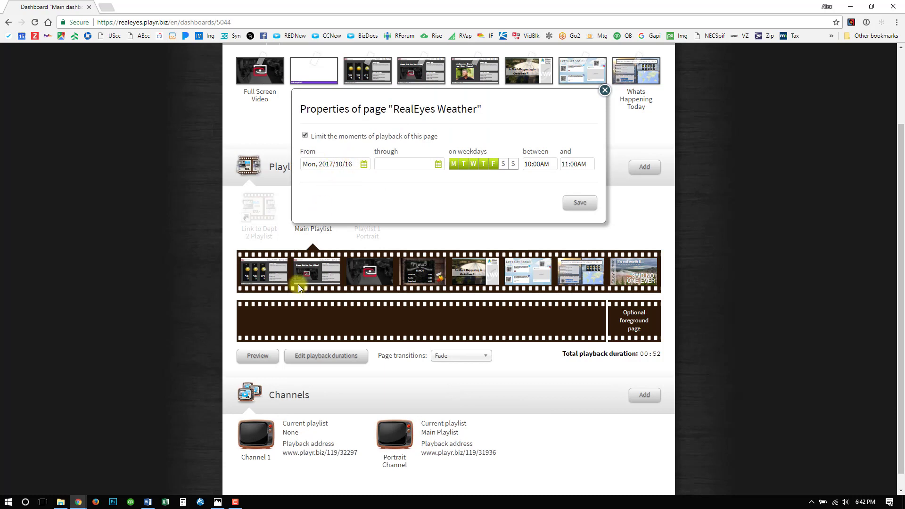
click(405, 166)
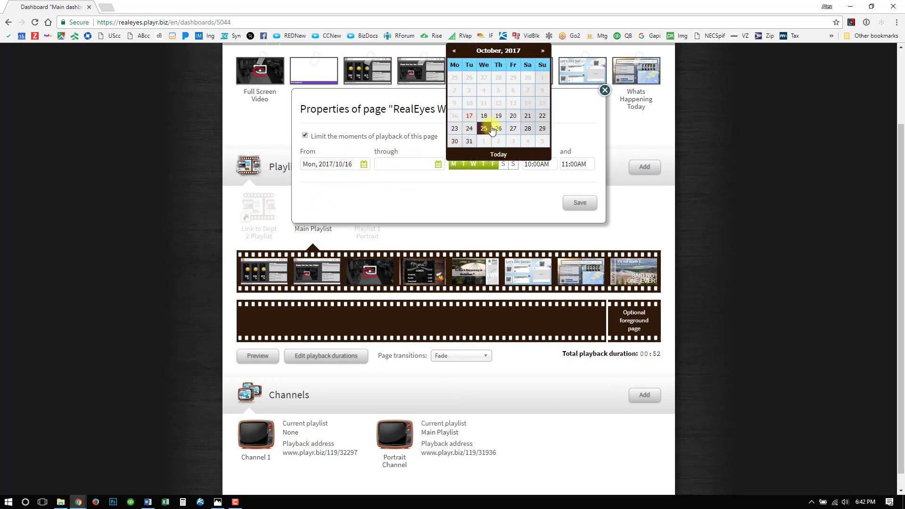
click(442, 189)
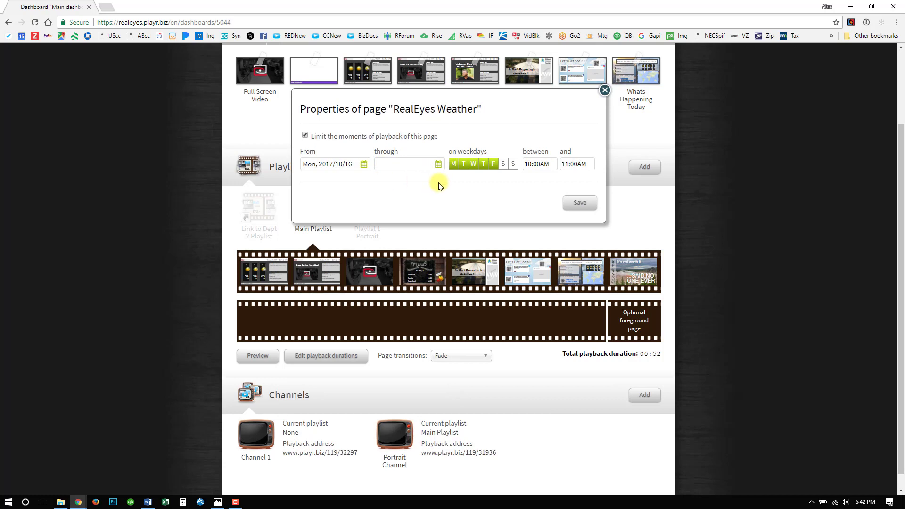
click(404, 164)
click(411, 187)
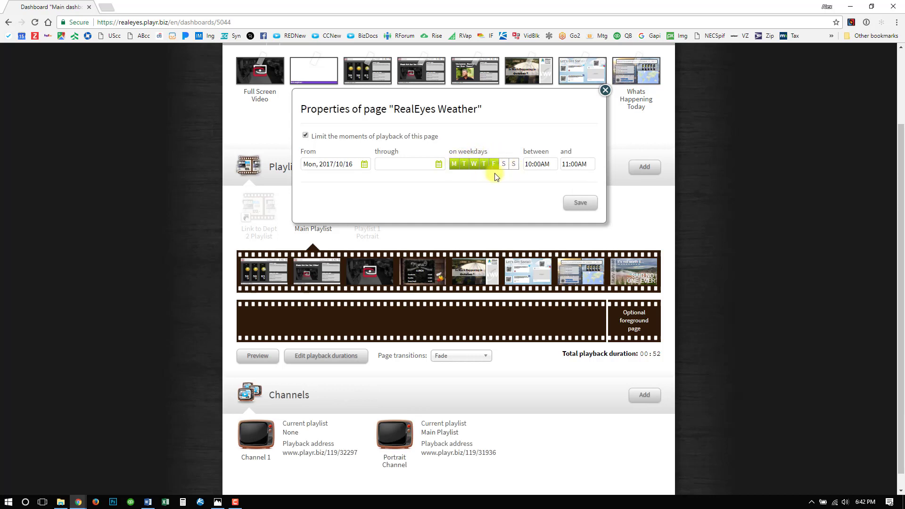
- Restrict the RealEyes Weather page's playback weekdays to Monday and Tuesday
click(464, 168)
click(464, 165)
click(477, 166)
click(484, 164)
click(495, 165)
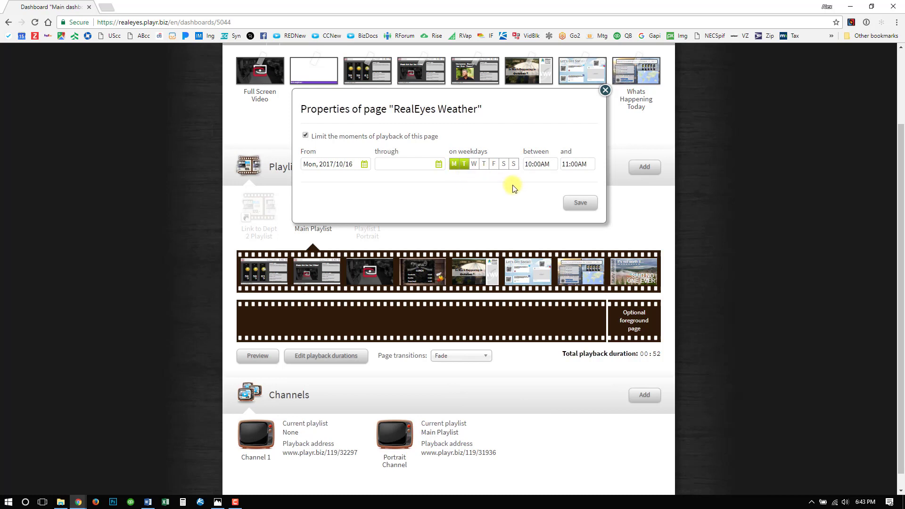
- Set the RealEyes Weather page's daily start time to 12:00AM, adjust its end time and save the properties
click(528, 165)
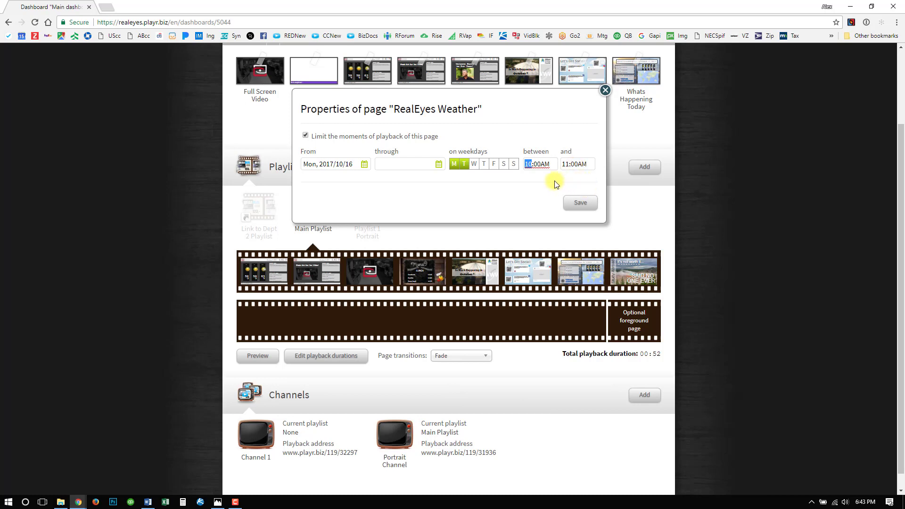
click(455, 165)
text(12)
click(570, 164)
click(574, 165)
click(586, 164)
click(590, 172)
click(583, 205)
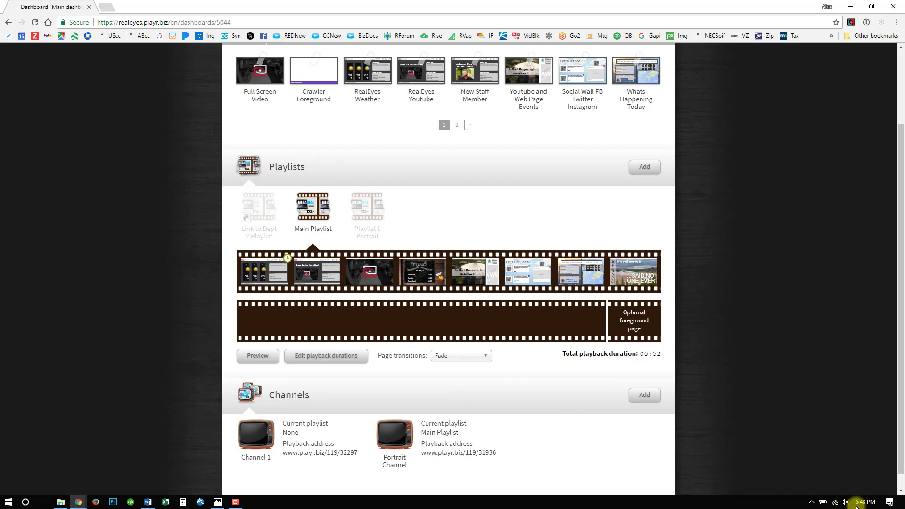
- Bring the Playlist Color Coding image into view to read the schedule status colors, and move it back out of the way
mouse_move(869, 506)
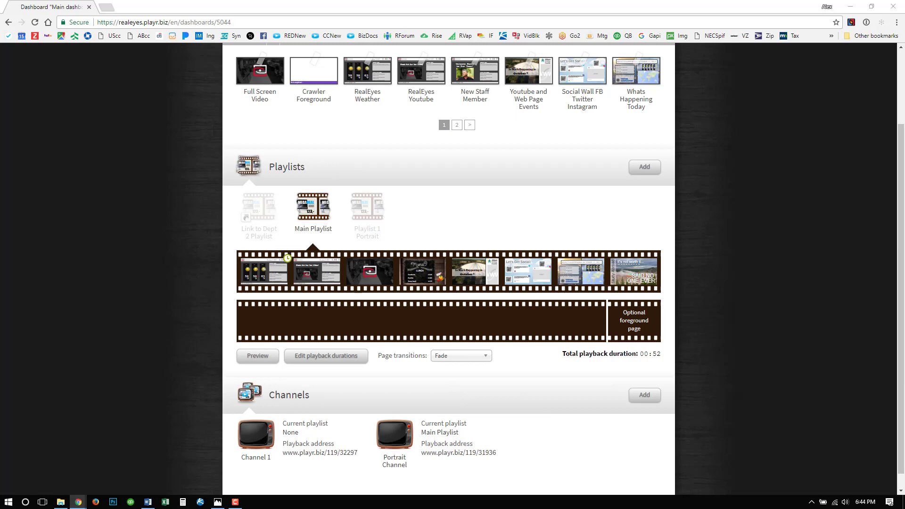
drag(904, 181, 616, 133)
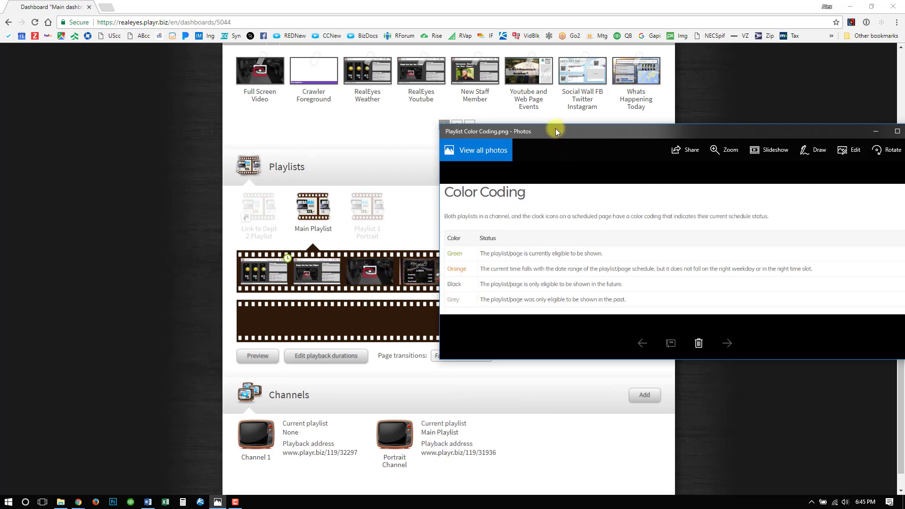
drag(553, 130, 904, 175)
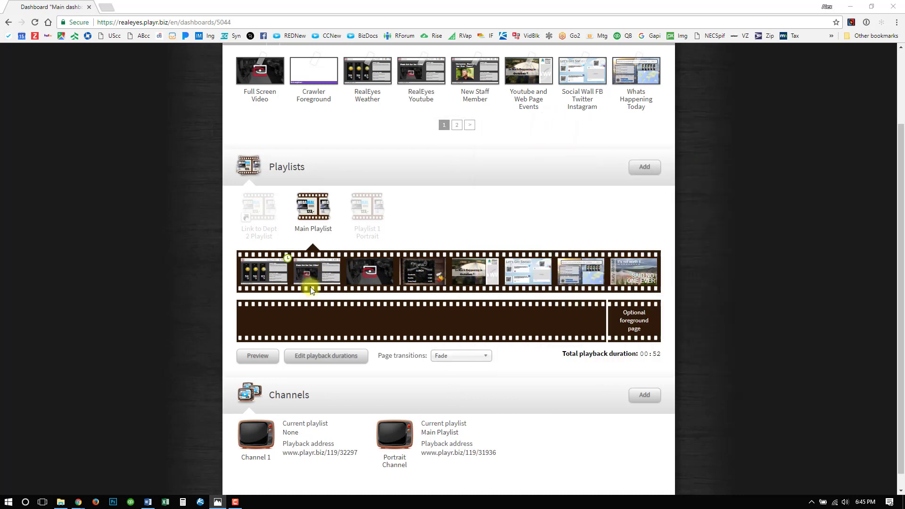
- Limit the RealEyes Youtube page's playback from Mon, 2017/10/16 through Thu, 2017/10/26 and save the properties
click(316, 267)
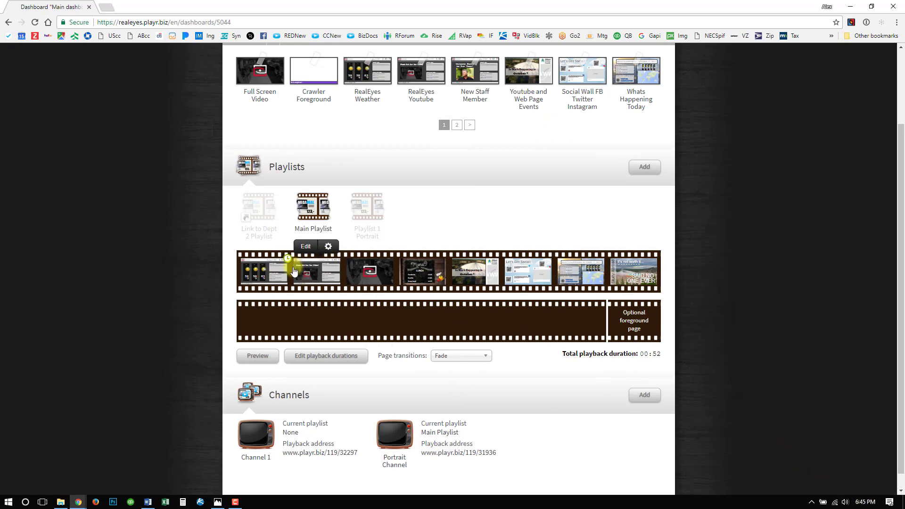
click(329, 247)
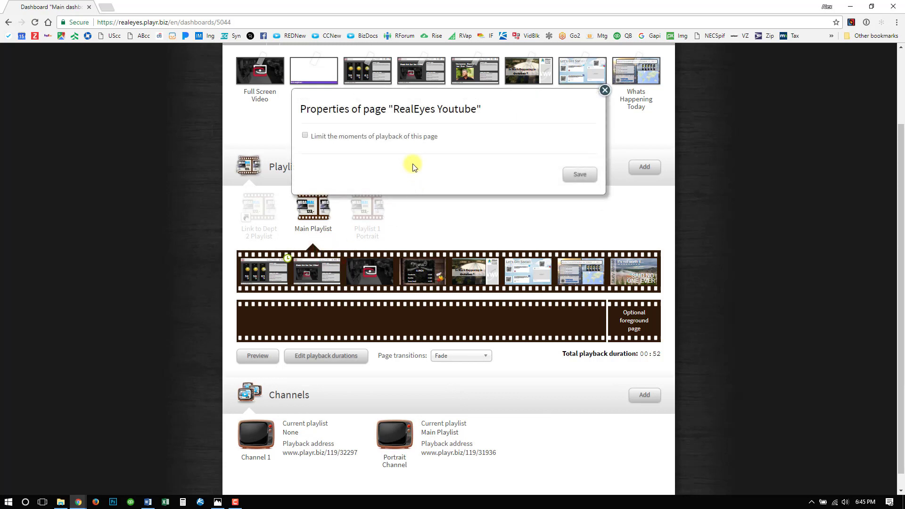
click(304, 136)
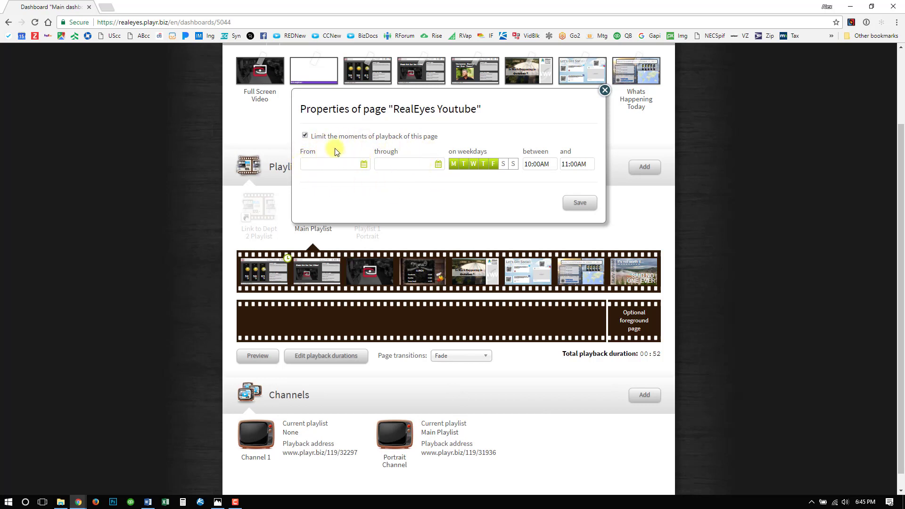
click(391, 170)
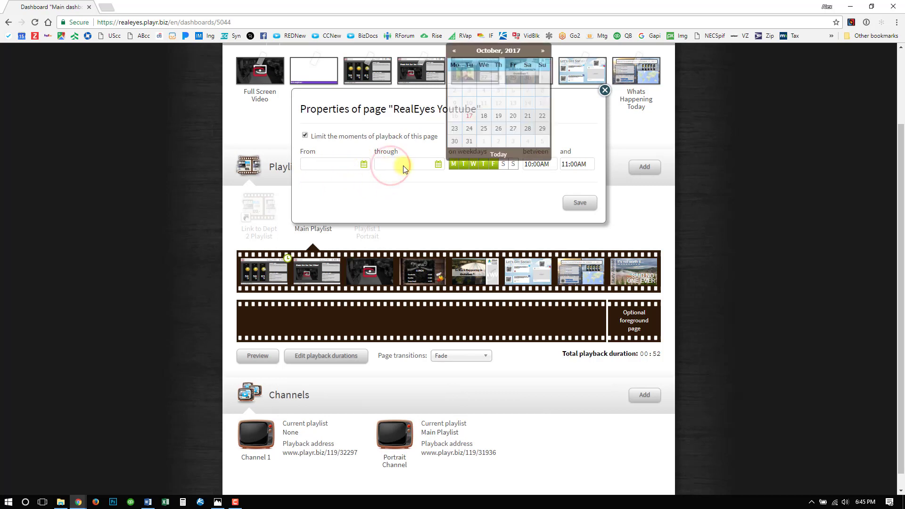
click(499, 131)
click(364, 164)
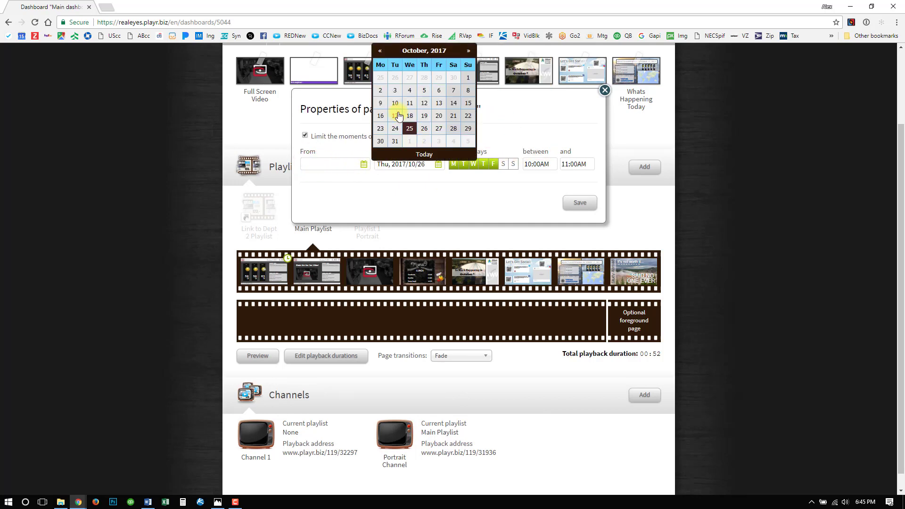
click(380, 115)
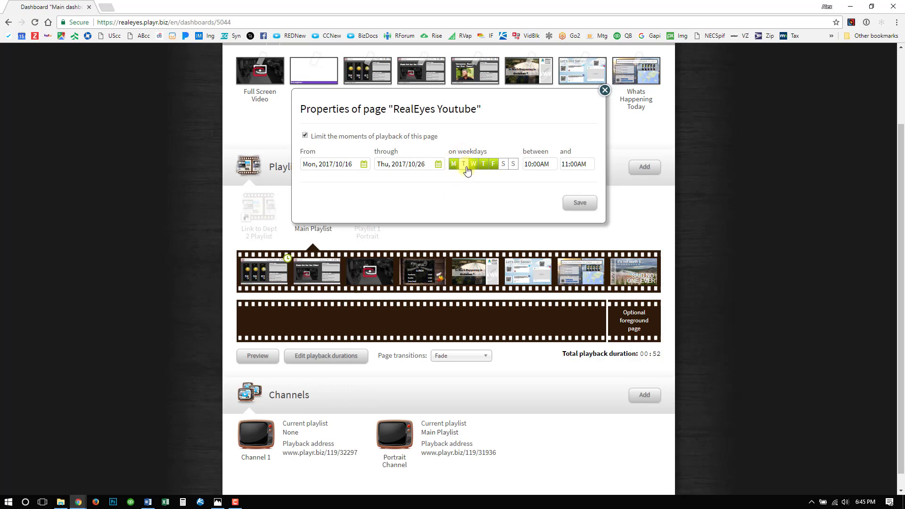
click(581, 203)
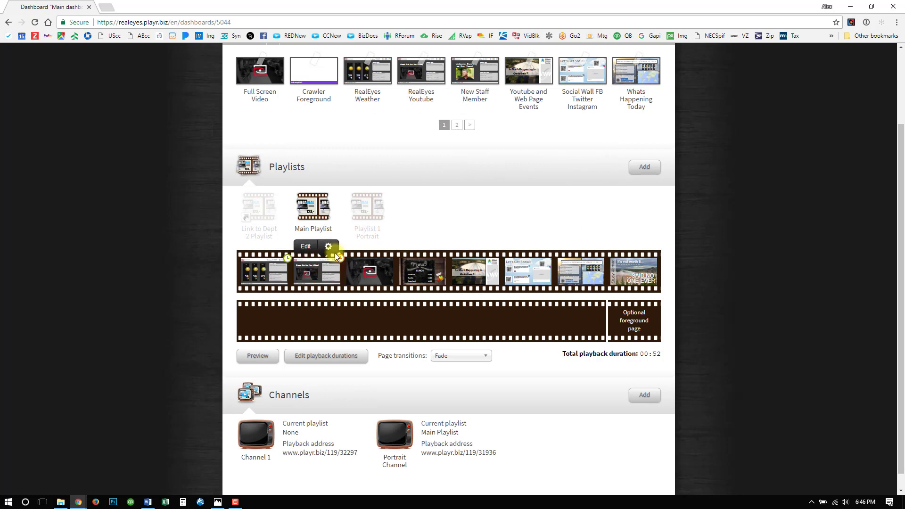
- Reopen the RealEyes Youtube page's properties, set the hour of its daily end time to 05, and save
click(329, 246)
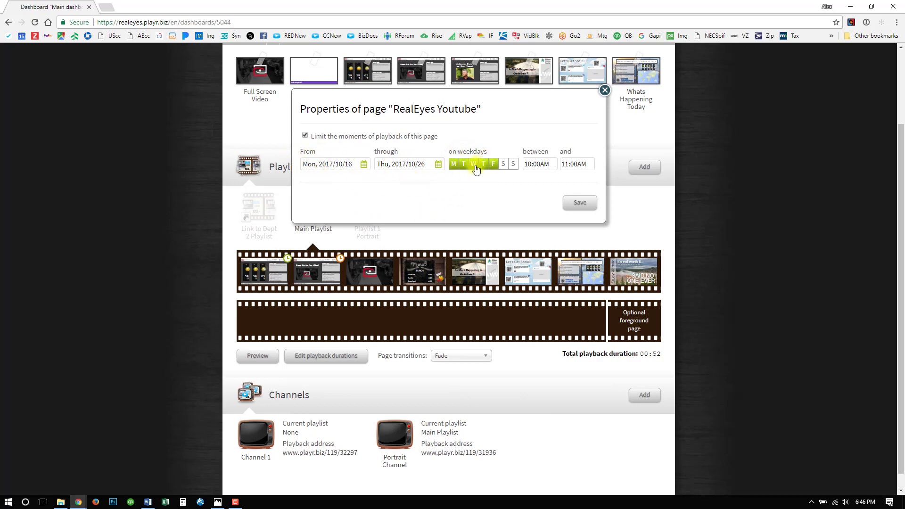
click(532, 166)
click(566, 165)
text(05)
click(581, 163)
click(579, 208)
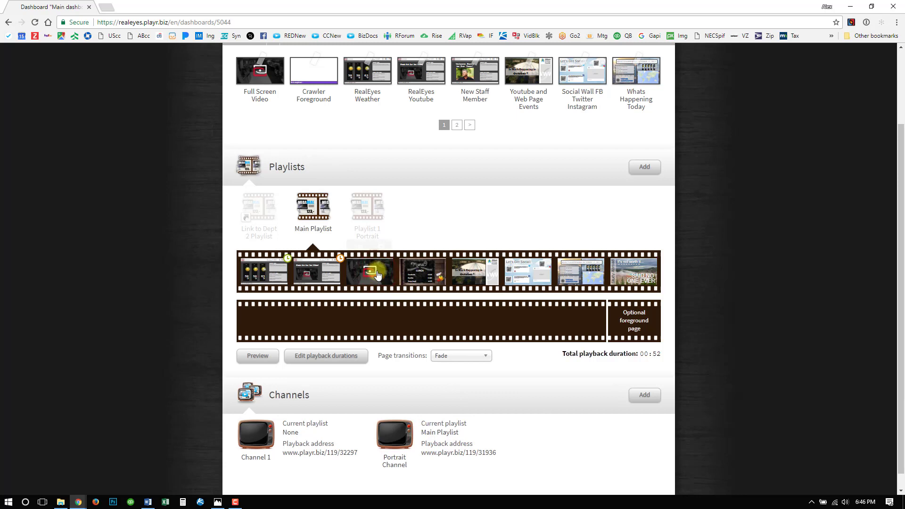
- Limit the Full Screen Video page's playback to start on Wed, 2017/10/18 and save the properties
mouse_move(377, 275)
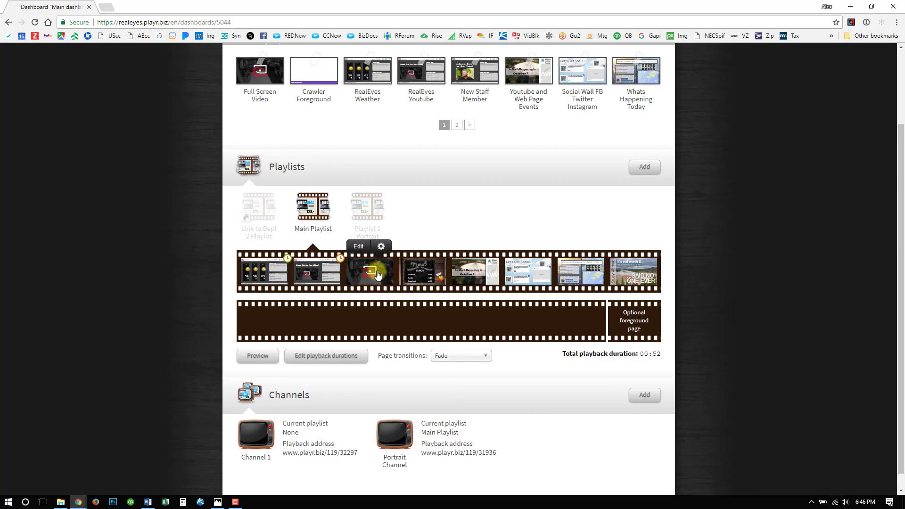
click(383, 246)
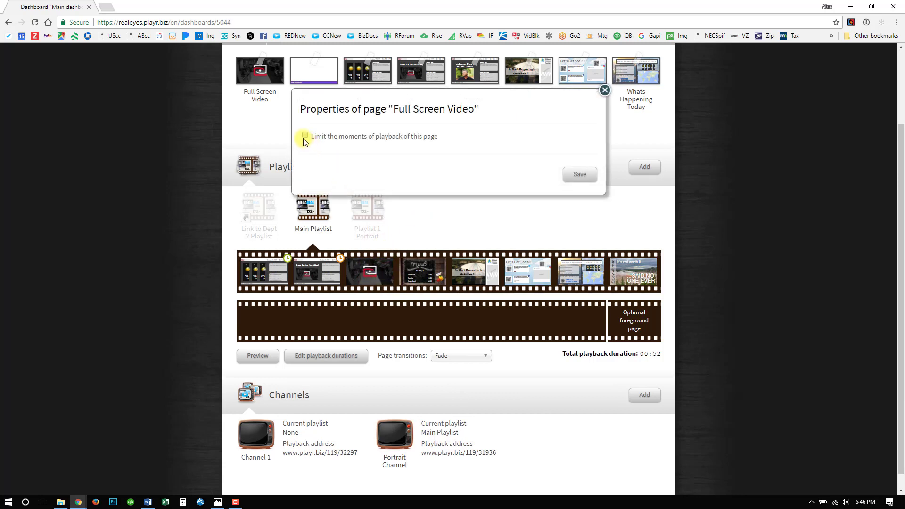
click(304, 136)
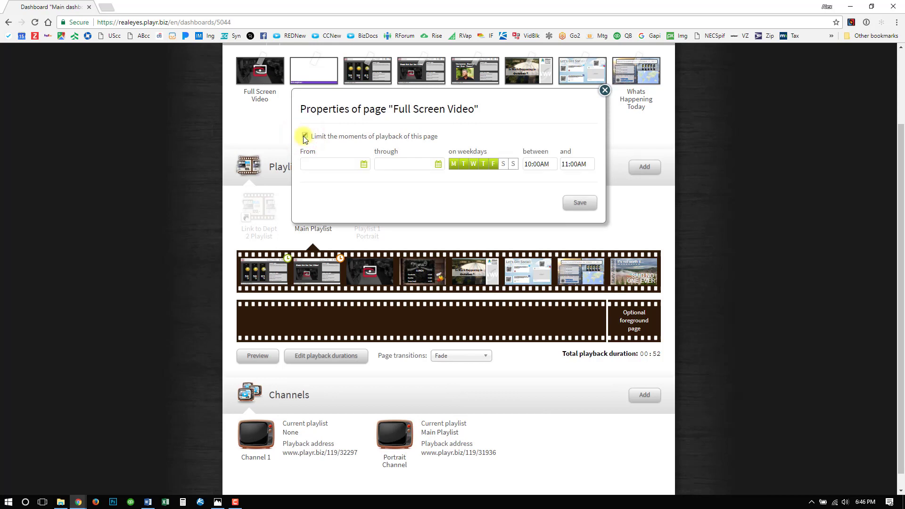
click(330, 165)
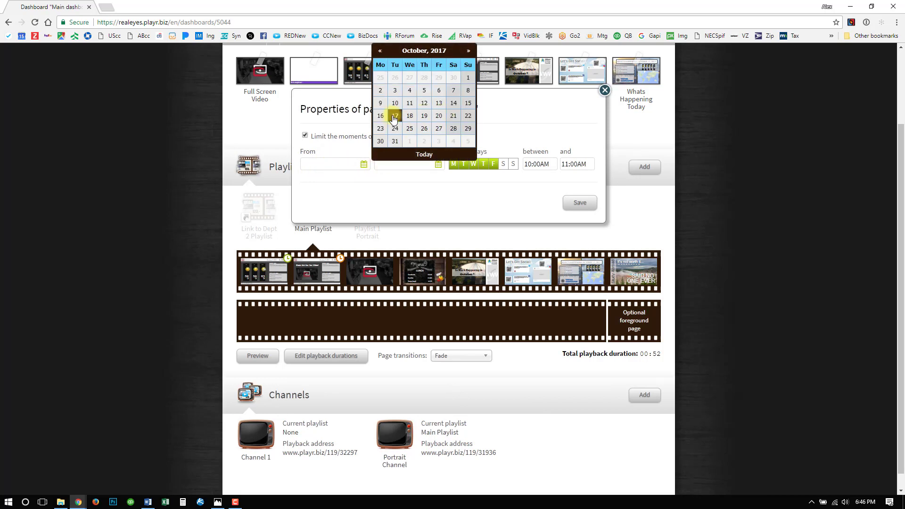
click(409, 117)
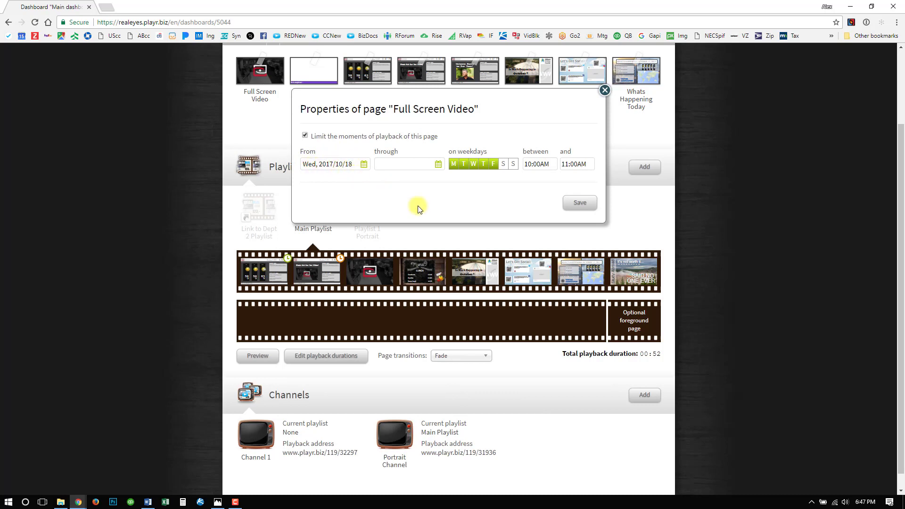
click(582, 205)
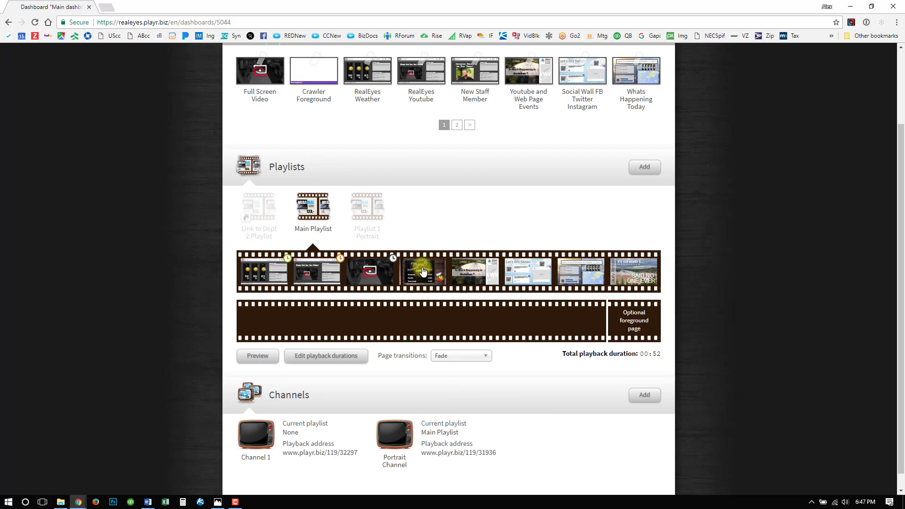
- Try to limit the Lunch page's playback with a past October 2017 end date, remove the limit and save
mouse_move(432, 252)
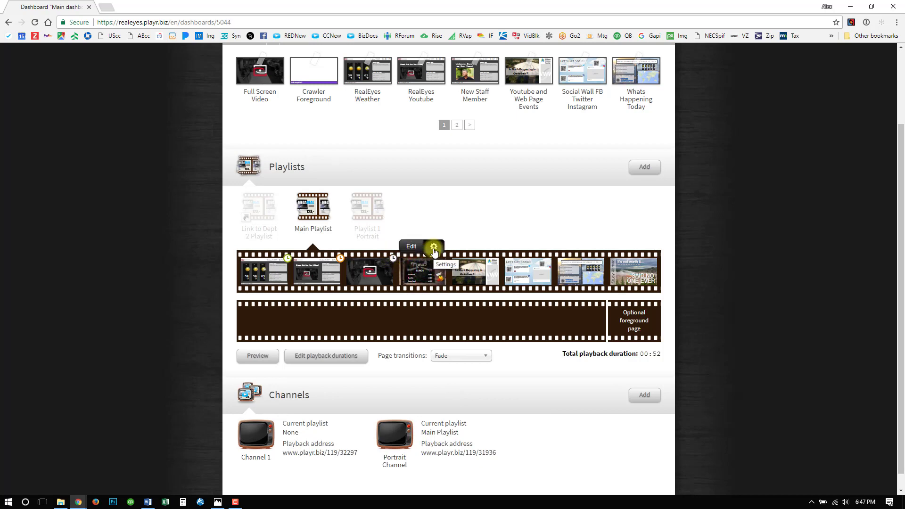
click(434, 250)
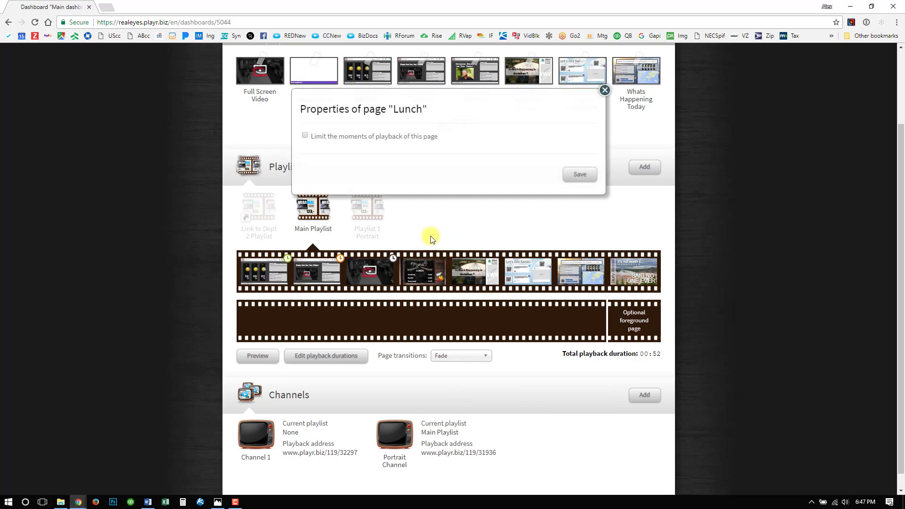
click(304, 137)
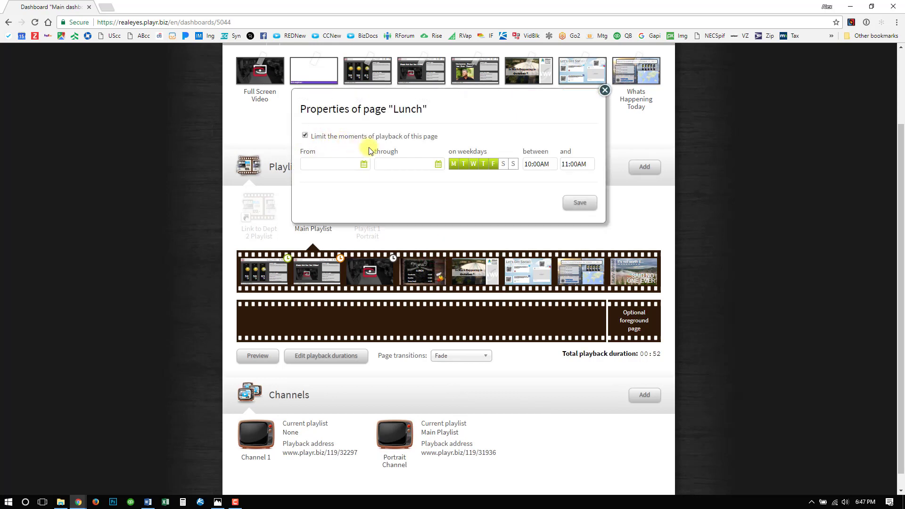
click(402, 164)
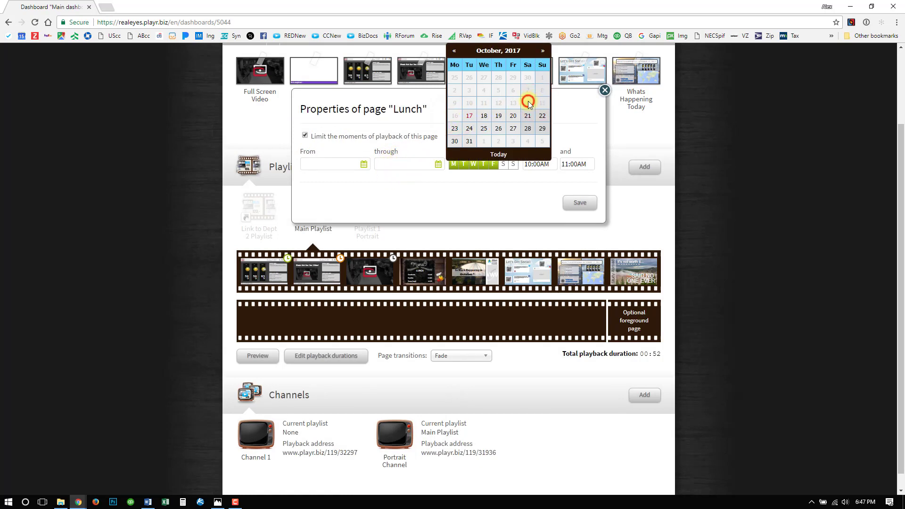
click(498, 103)
click(432, 200)
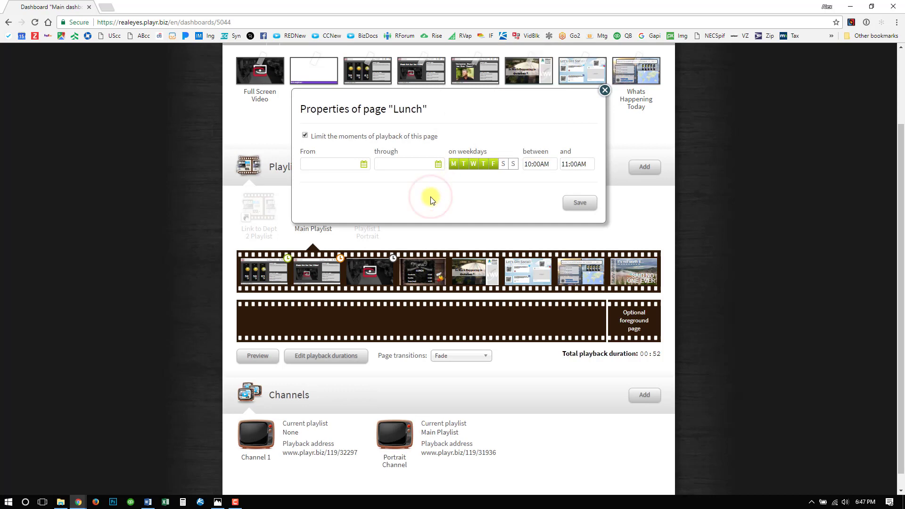
click(305, 137)
click(578, 175)
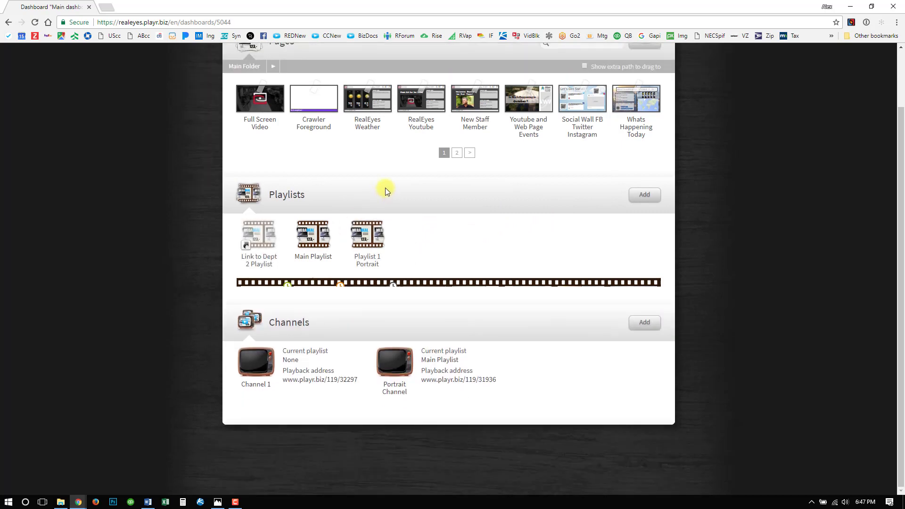
- Examine the pages in Playlist 1 Portrait and return to the Main Playlist
click(367, 237)
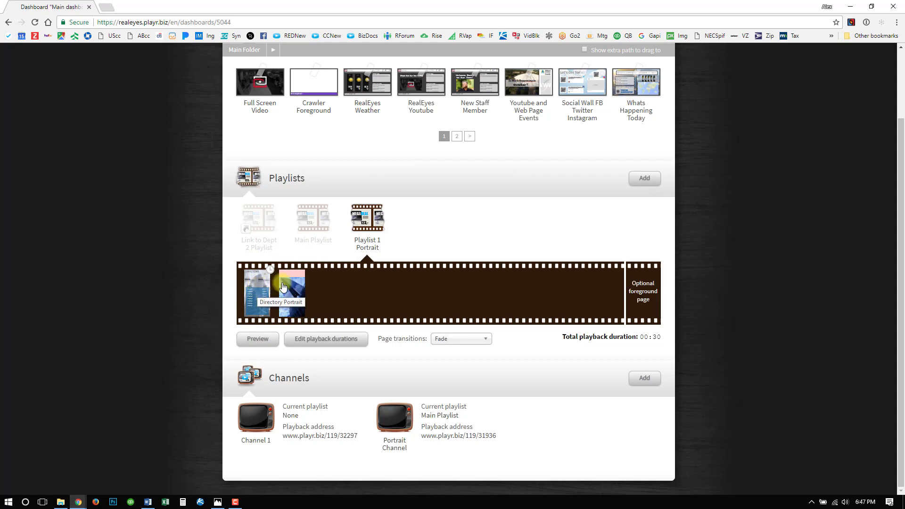
key(F10)
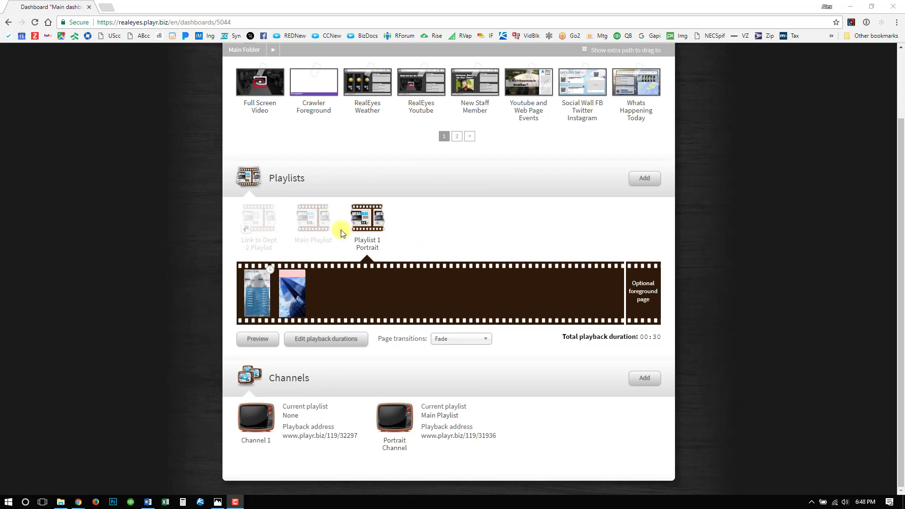
click(325, 224)
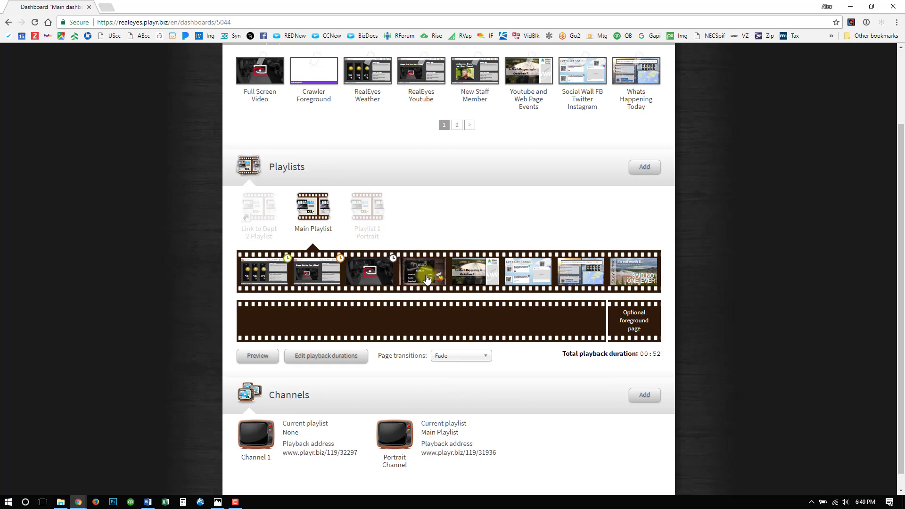
- Preview the Main Playlist in full screen, exit full screen and close the preview window
click(262, 357)
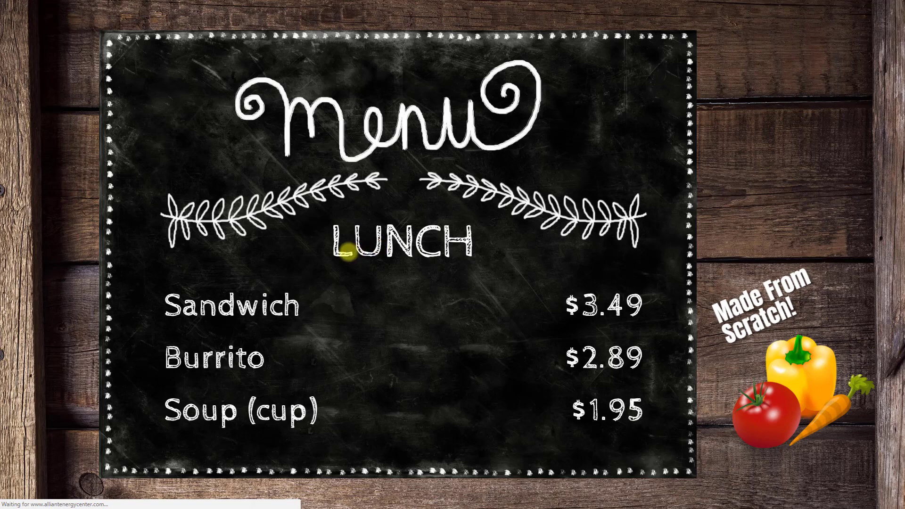
key(F11)
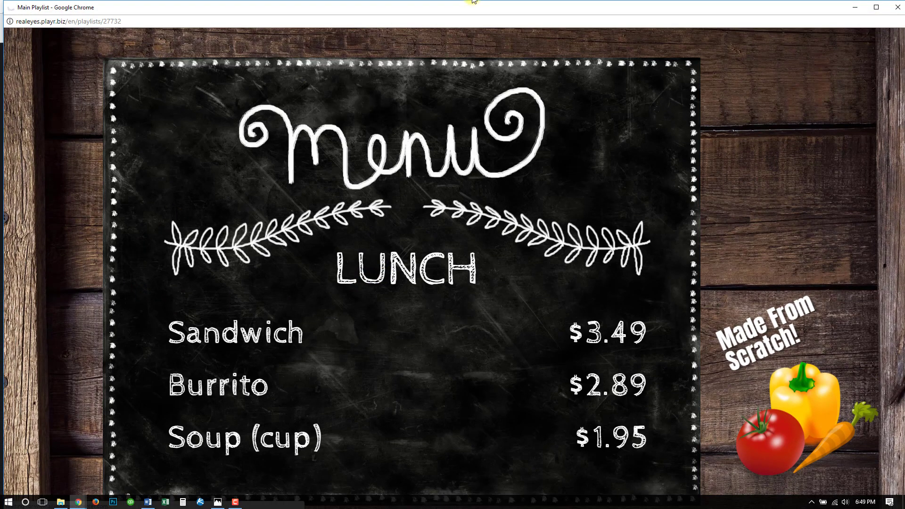
click(896, 10)
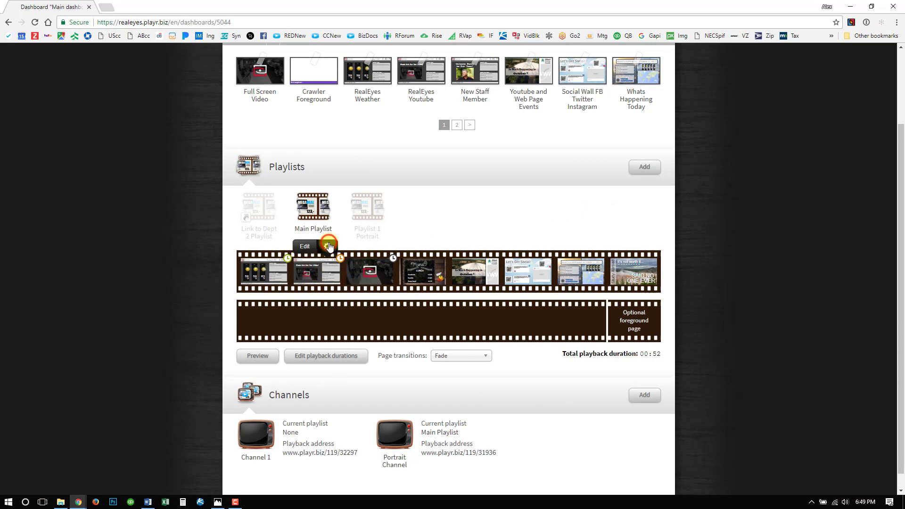
- Switch the RealEyes Youtube page's playback limit off and back on in its properties, and close them without saving
click(340, 258)
click(305, 135)
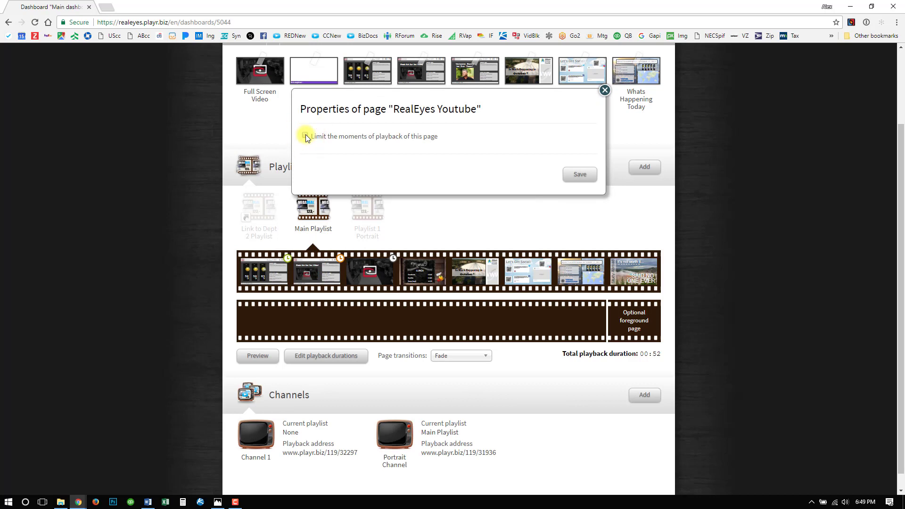
click(305, 135)
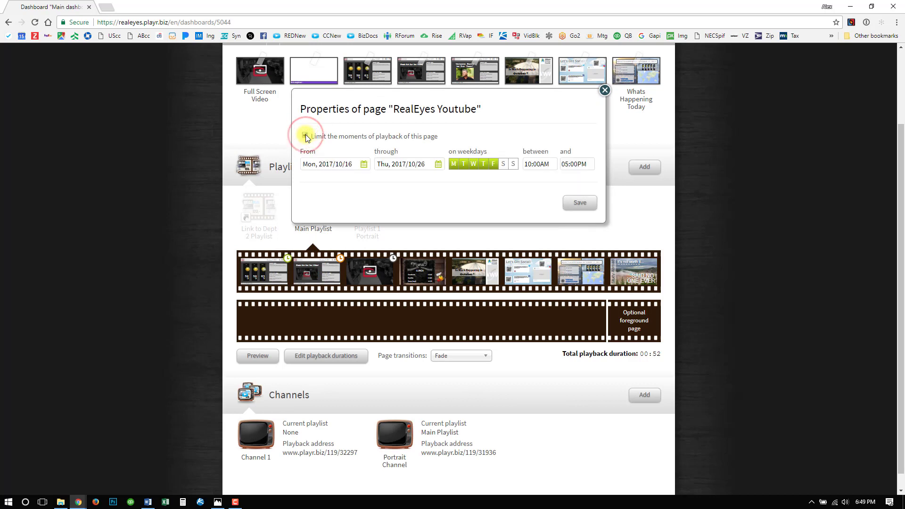
click(605, 90)
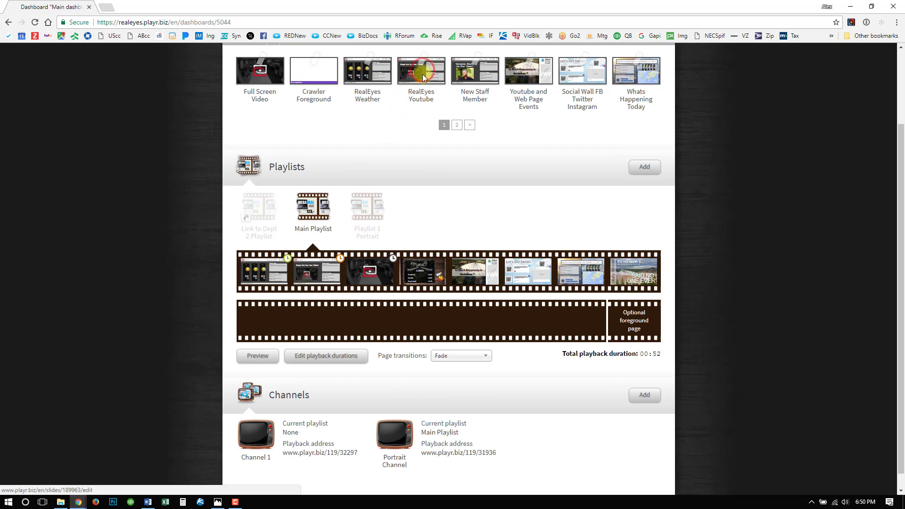
- Add another RealEyes Youtube page before Lunch in the Main Playlist and save it without a playback limit
drag(422, 74, 434, 278)
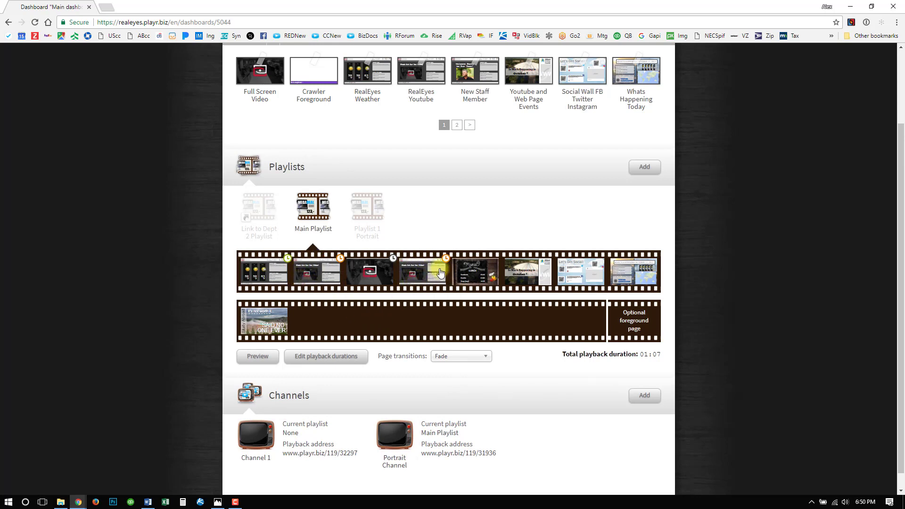
mouse_move(446, 263)
click(433, 270)
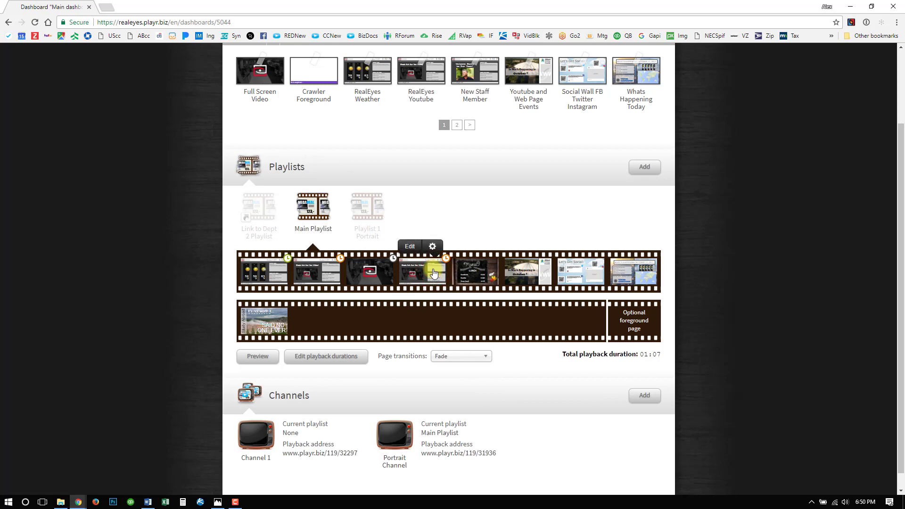
click(431, 244)
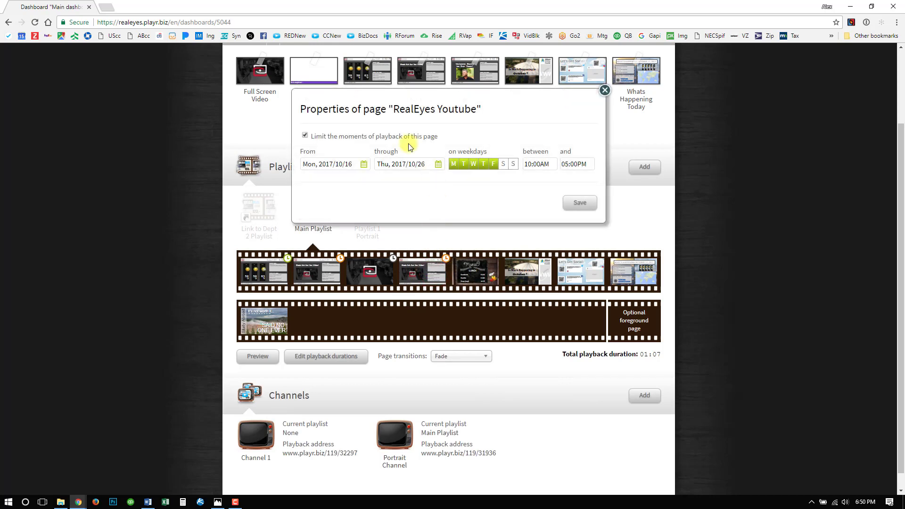
click(307, 135)
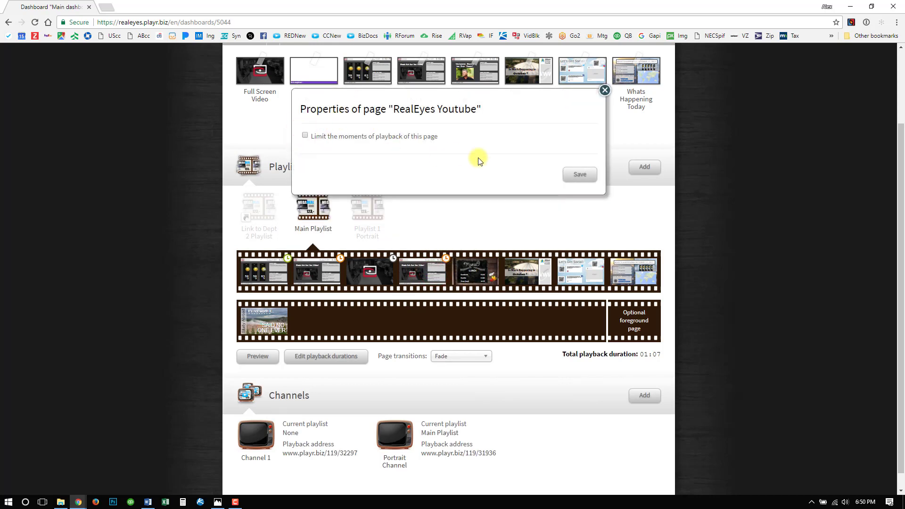
click(584, 175)
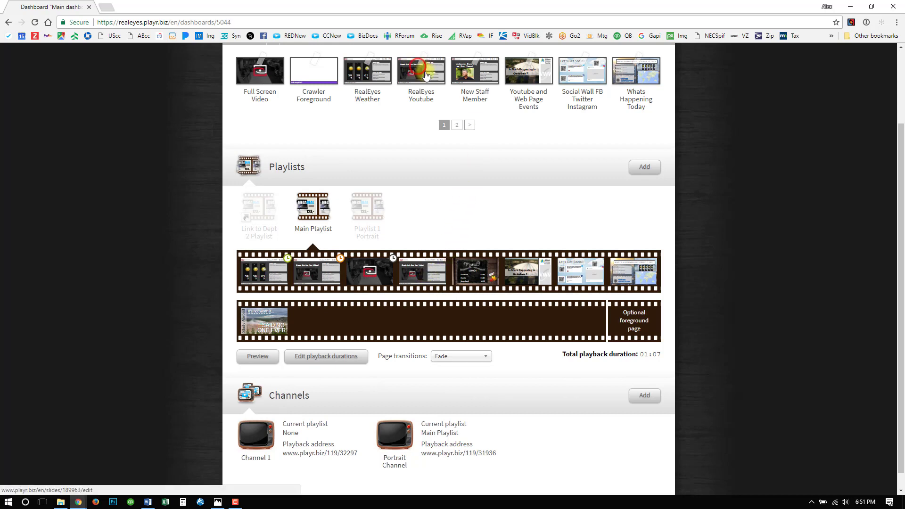
- Add another RealEyes Youtube copy after Lunch, and remove both extra copies from the Main Playlist
drag(421, 70, 517, 271)
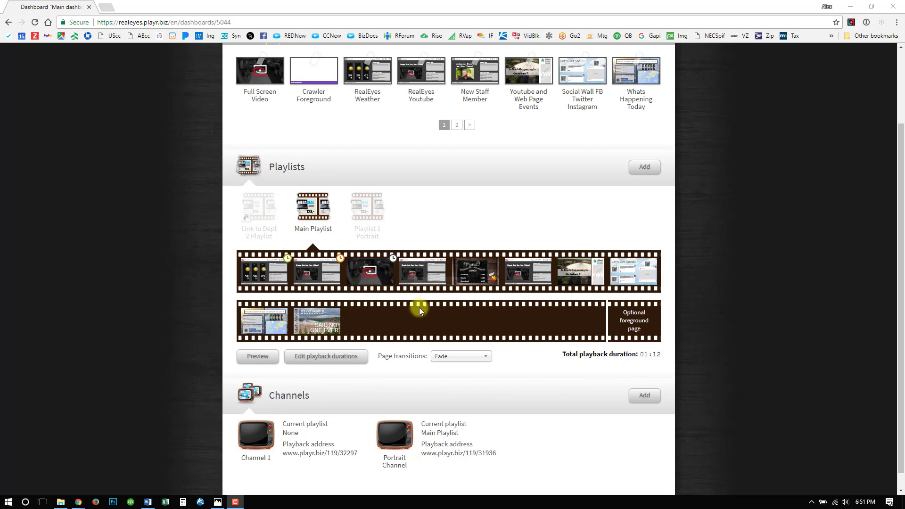
drag(424, 267, 180, 347)
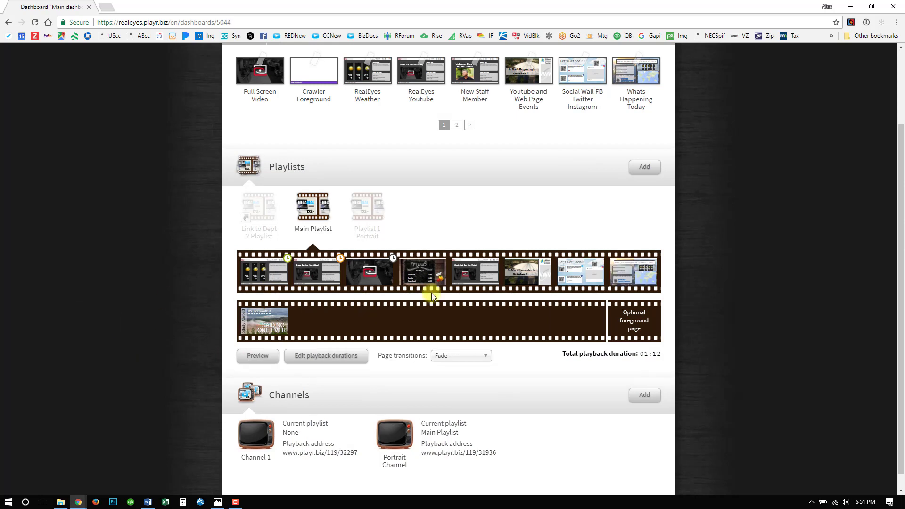
drag(471, 258, 127, 344)
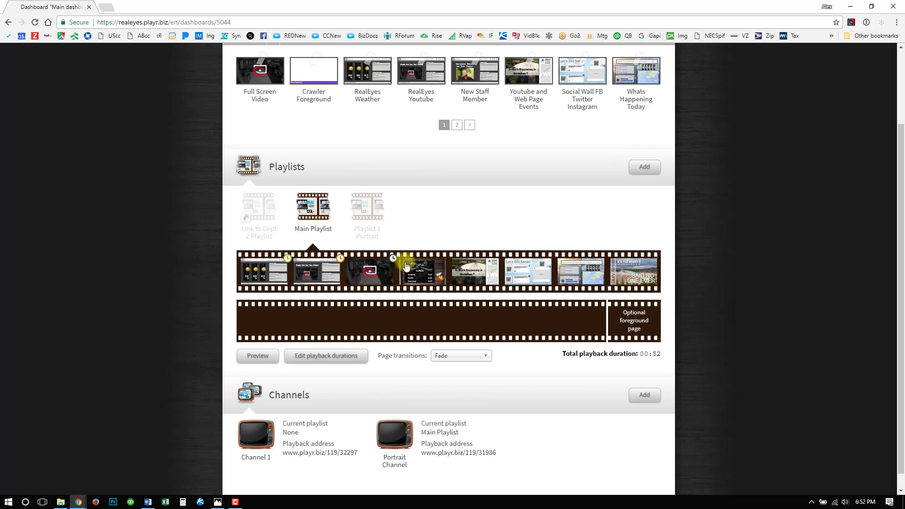
- Try the Crawler Foreground page as the Main Playlist's optional foreground page and take it out again
drag(348, 102, 609, 318)
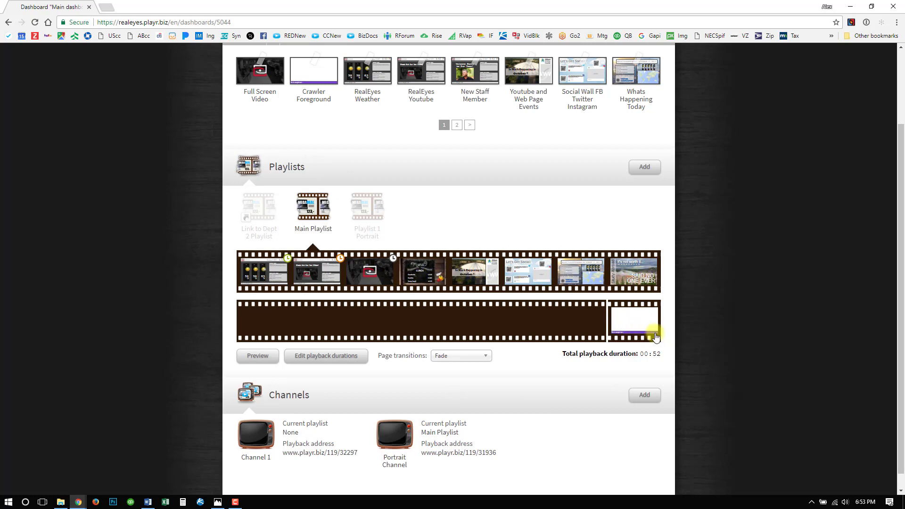
click(644, 323)
drag(643, 323, 72, 202)
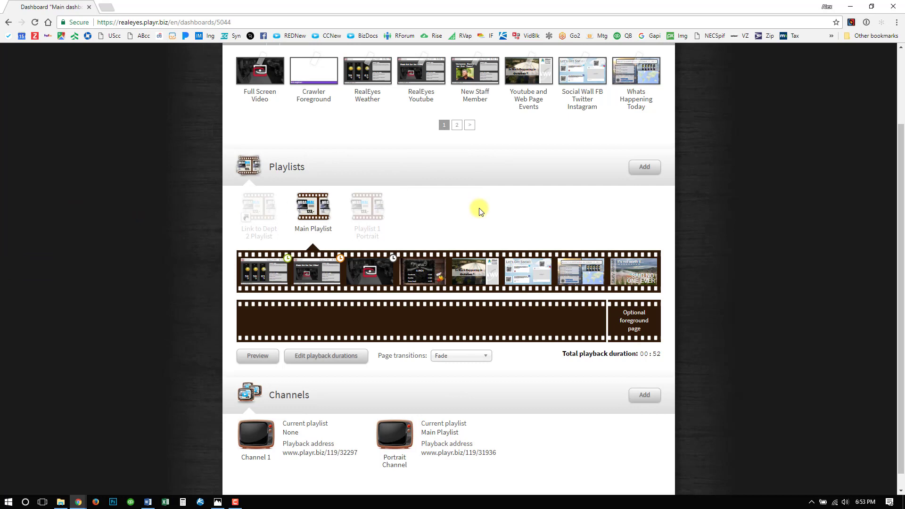
- Go to the Menu folder under Pages and open the Breakfast page for editing
scroll(476, 212, up, 2)
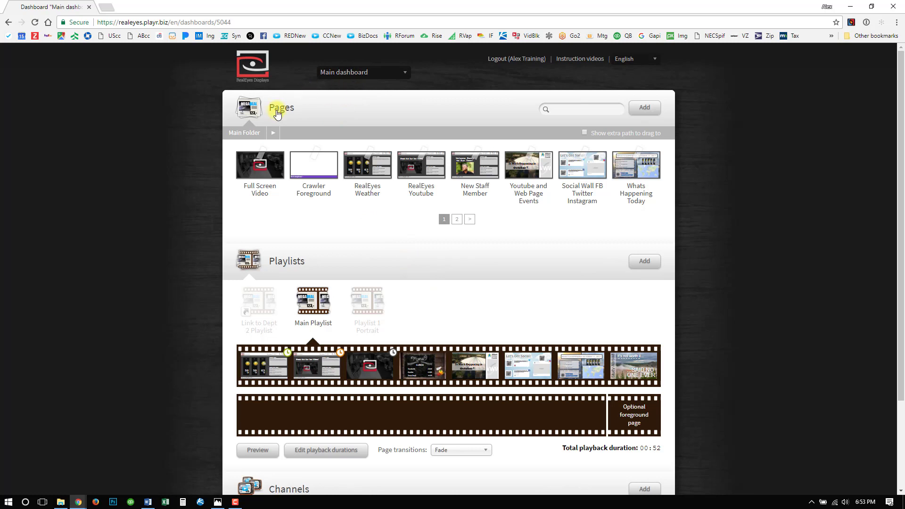
click(277, 133)
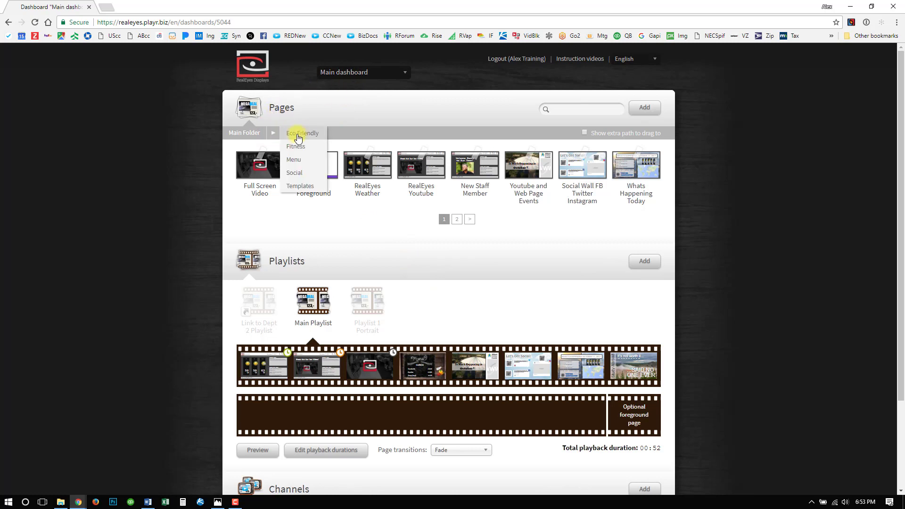
click(294, 161)
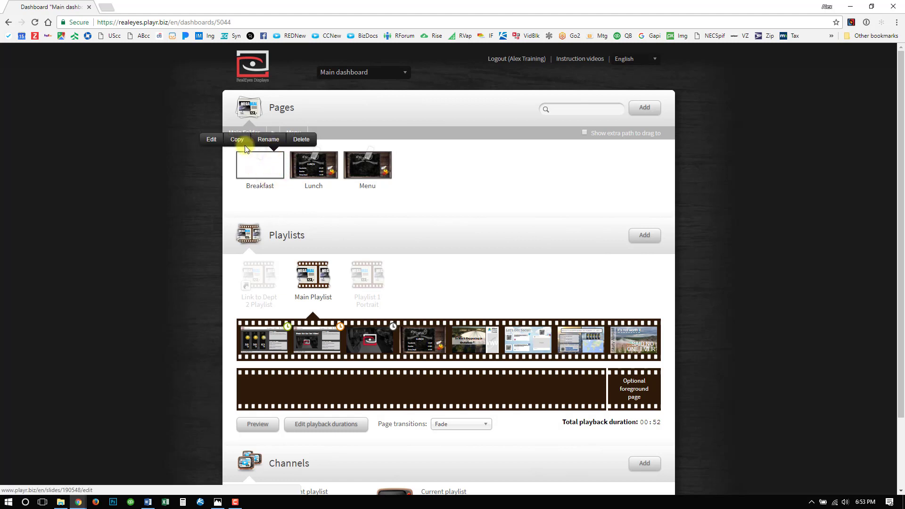
click(217, 137)
- Examine the Breakfast page's heading and its item and price table by selecting each text element
scroll(244, 148, down, 2)
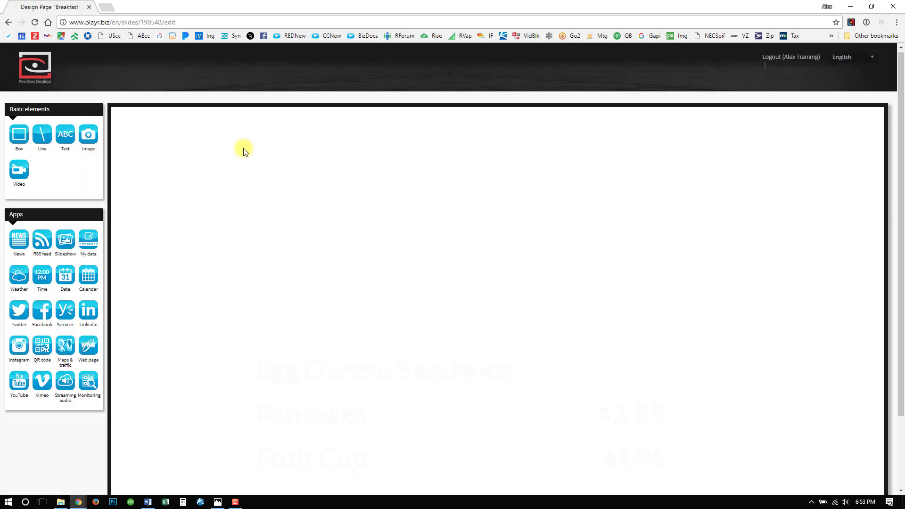
click(315, 307)
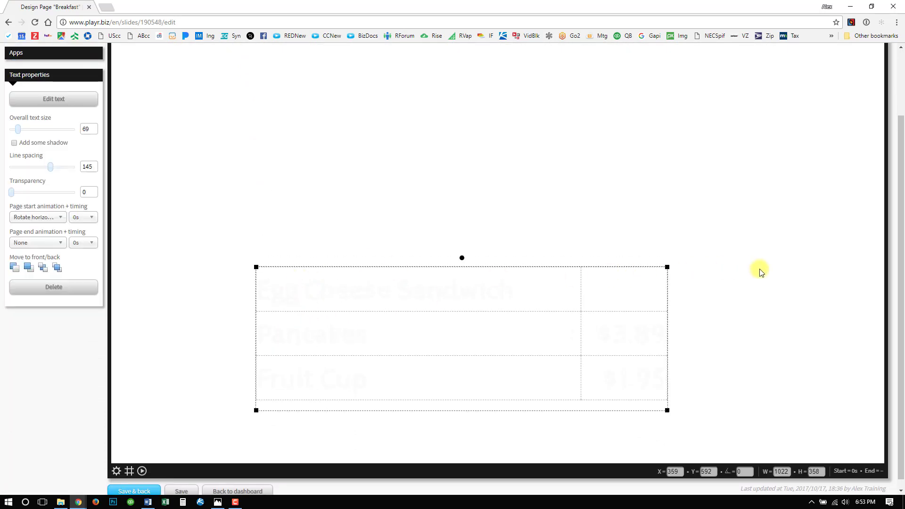
click(449, 241)
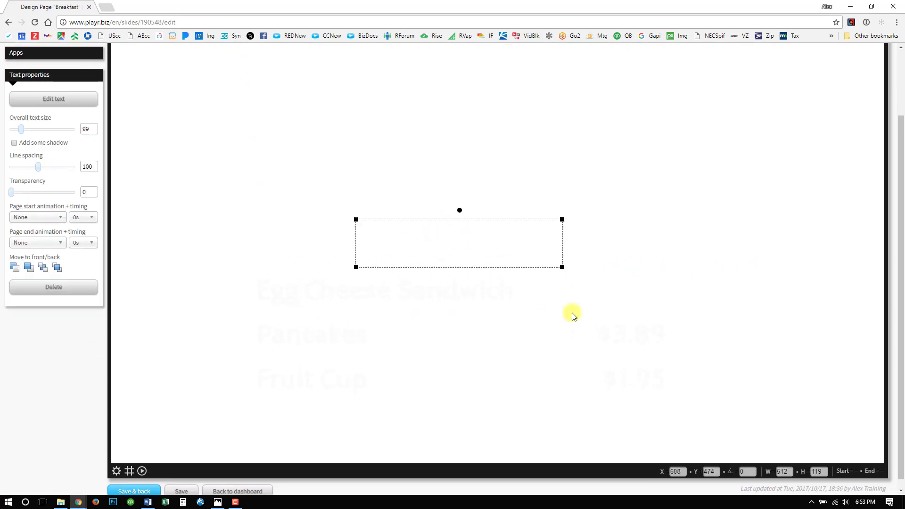
click(382, 295)
scroll(359, 293, down, 1)
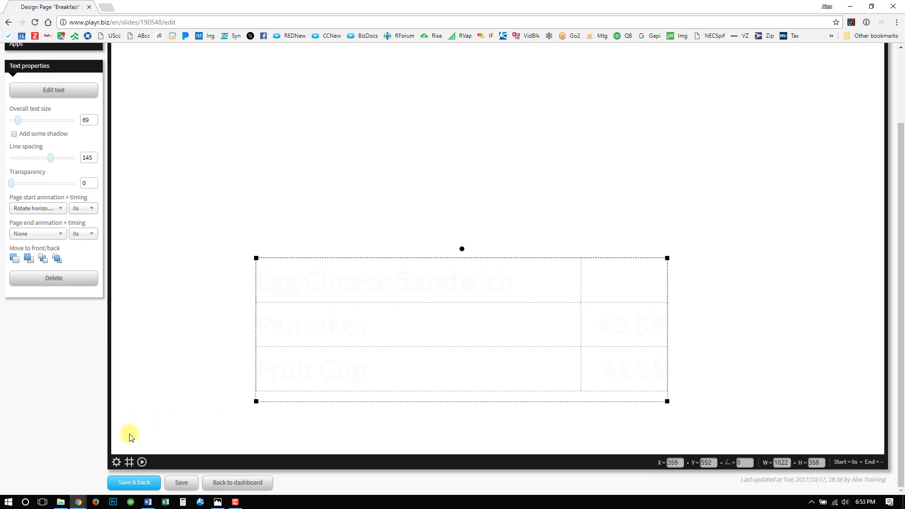
- Set the Menu page from the Menu folder as the Breakfast page's background page
click(116, 462)
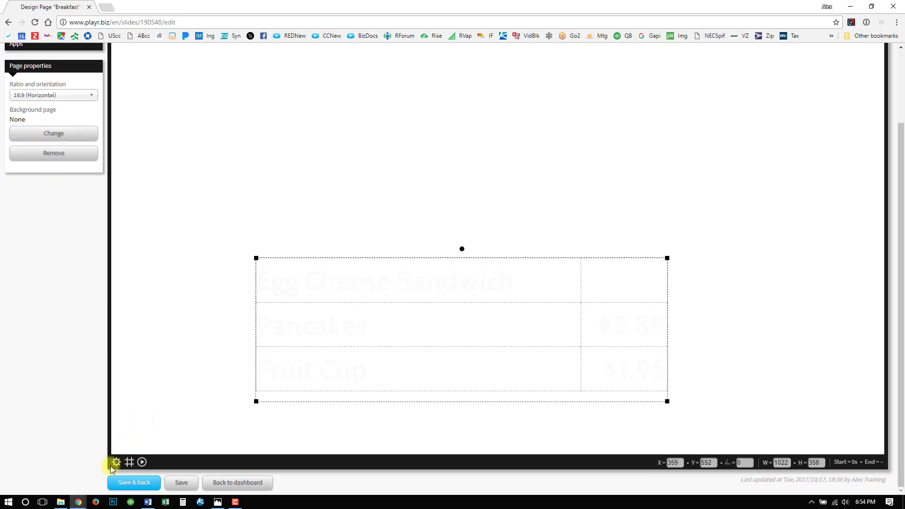
click(60, 136)
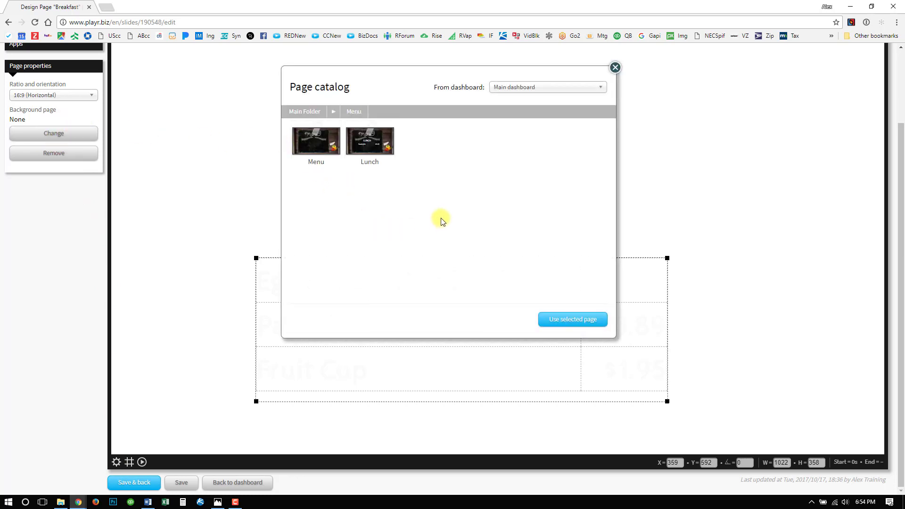
click(318, 150)
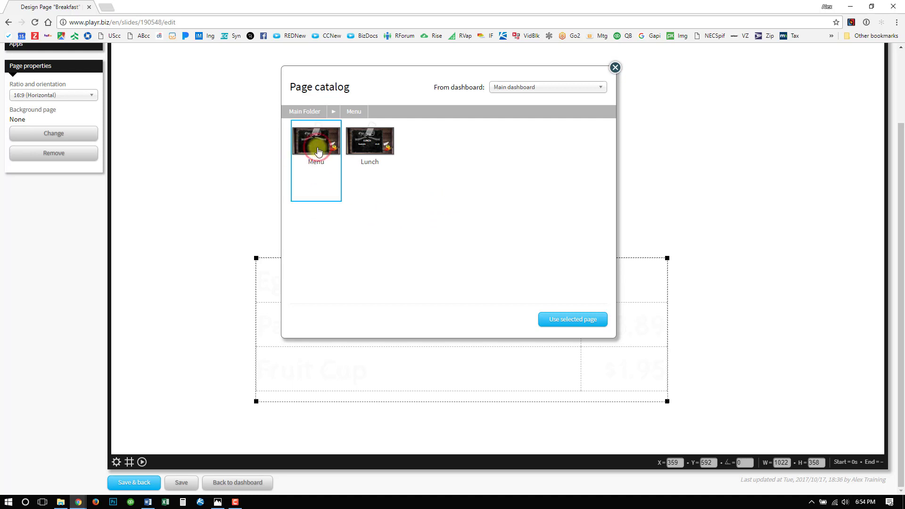
click(592, 324)
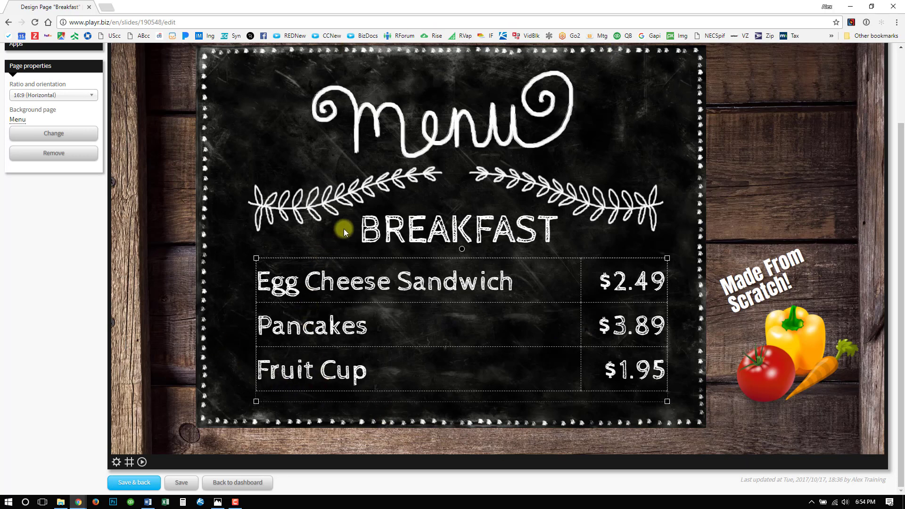
- Check the BREAKFAST heading against the background, save the page and return to the dashboard
click(430, 241)
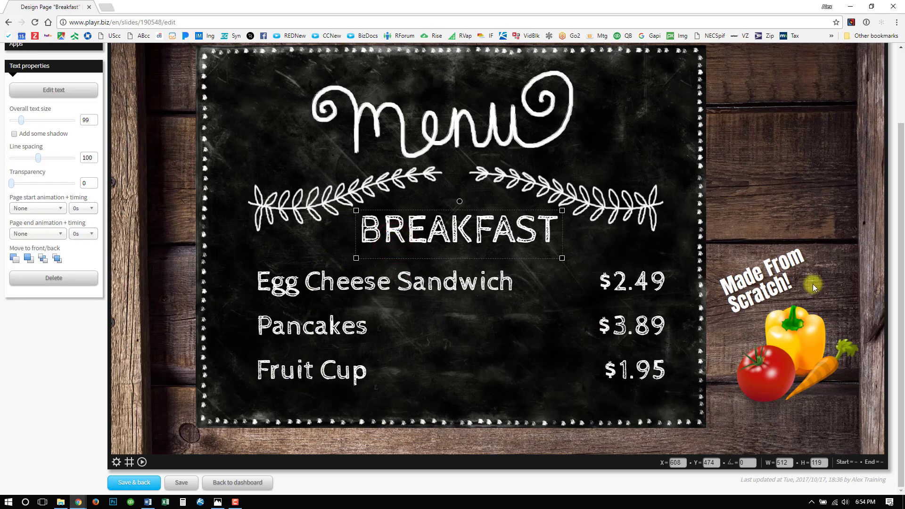
click(731, 347)
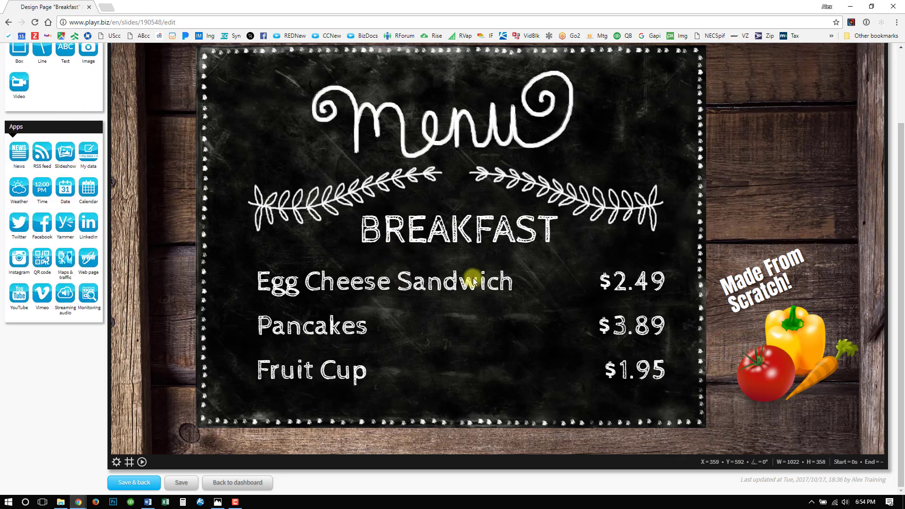
click(118, 488)
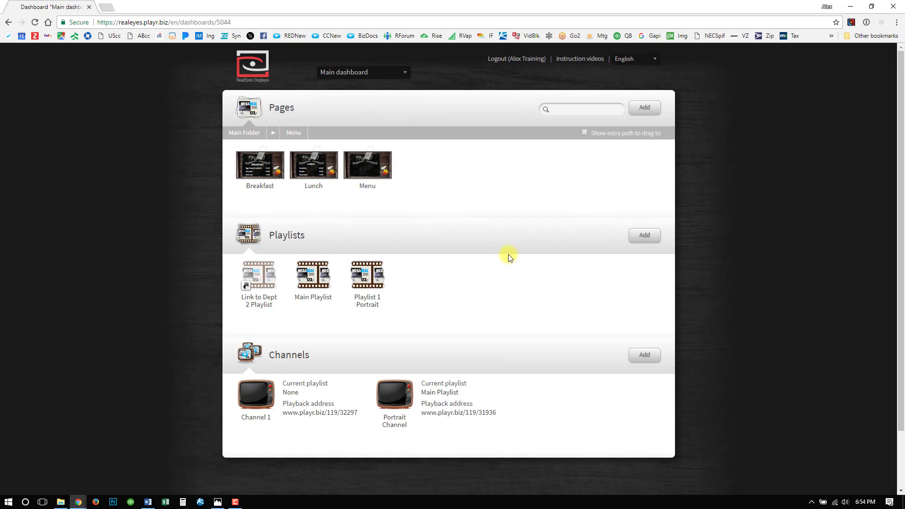
- Add a blank playlist named Menu
click(630, 236)
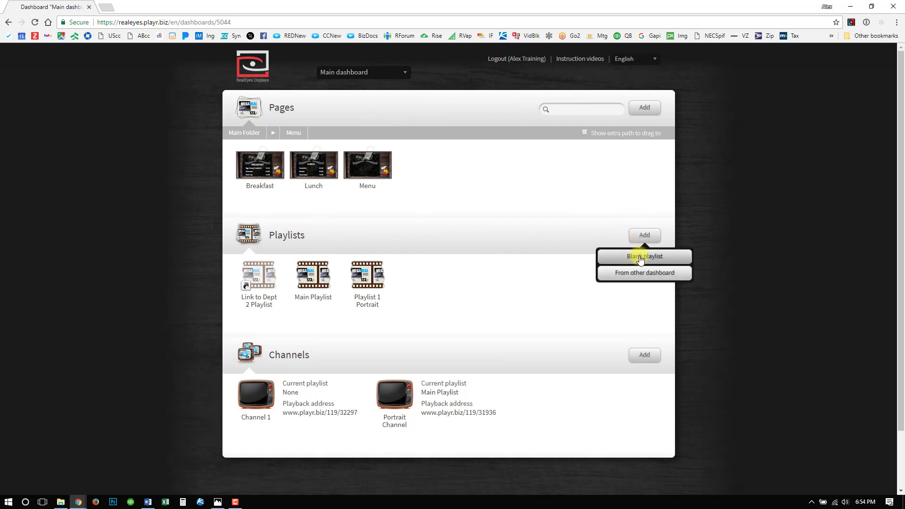
click(659, 257)
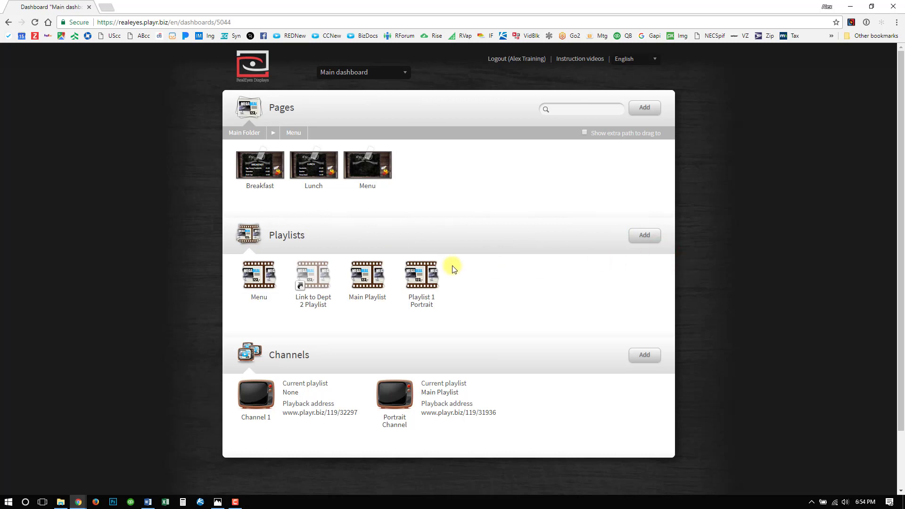
- Open the Menu playlist for editing and add the Breakfast page followed by the Lunch page
click(256, 281)
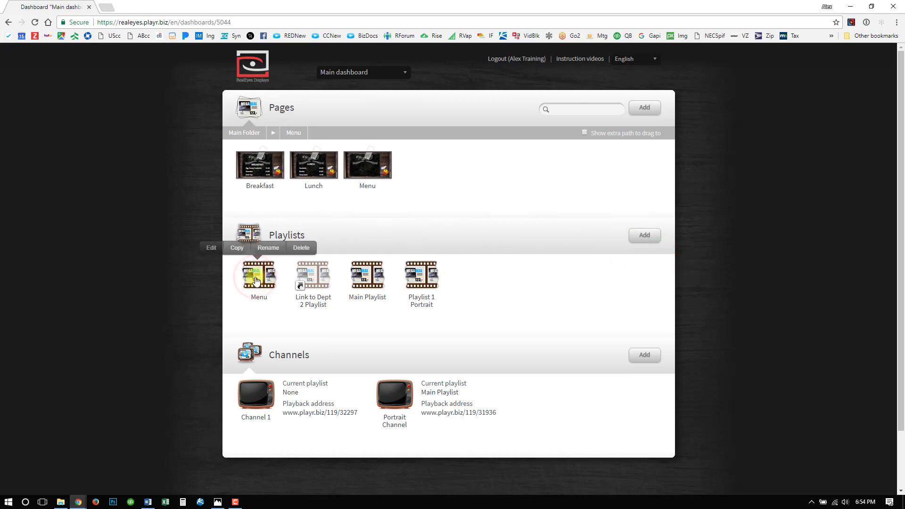
click(212, 249)
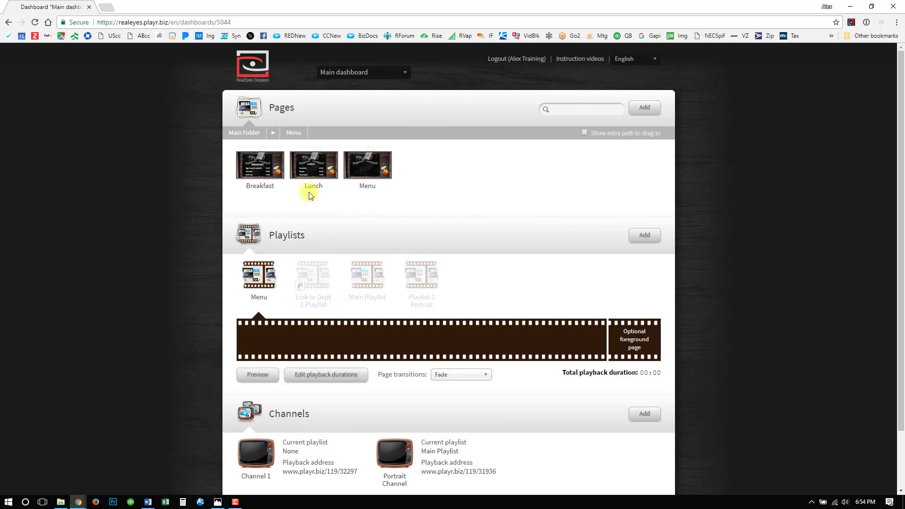
drag(260, 167, 261, 343)
mouse_move(309, 170)
mouse_down()
mouse_move(318, 343)
mouse_move(335, 329)
mouse_up()
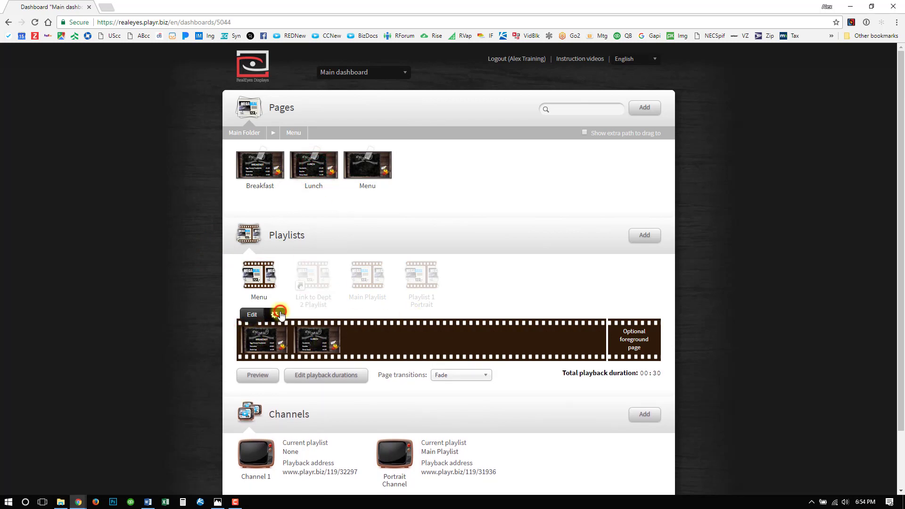
- Limit the Breakfast page's playback in the Menu playlist to between 06:00AM and 11:30AM, and save its properties
click(277, 312)
click(305, 135)
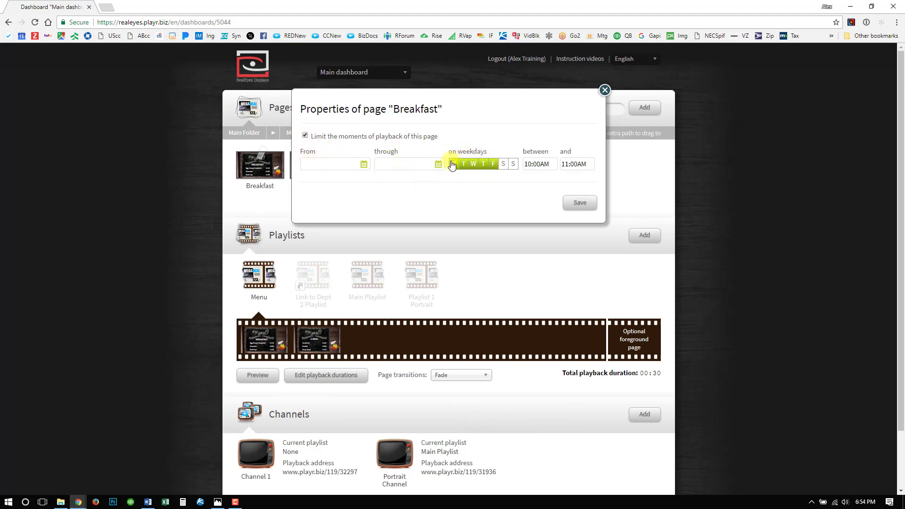
double_click(531, 163)
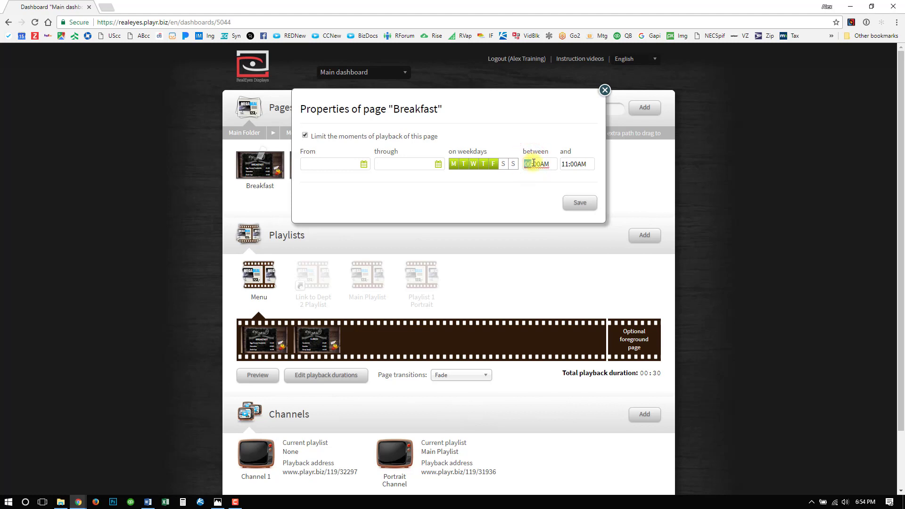
double_click(574, 163)
text(0)
click(584, 164)
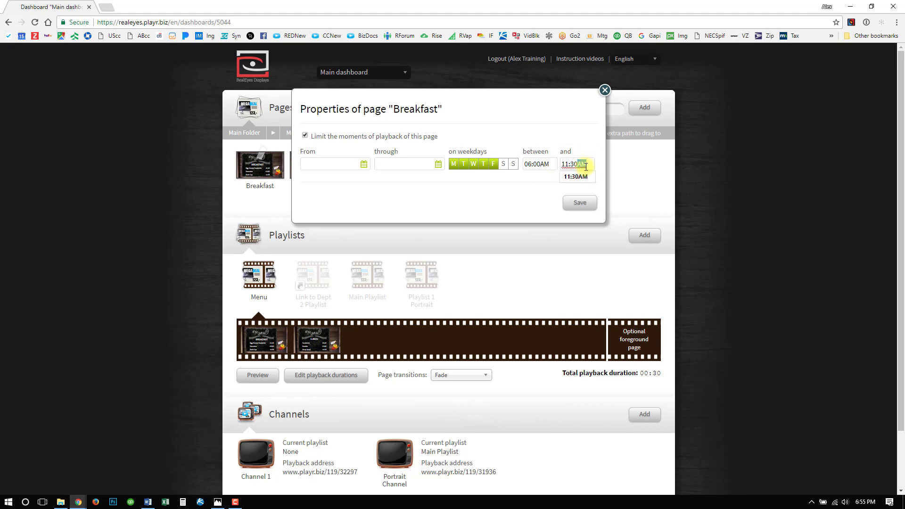
click(516, 214)
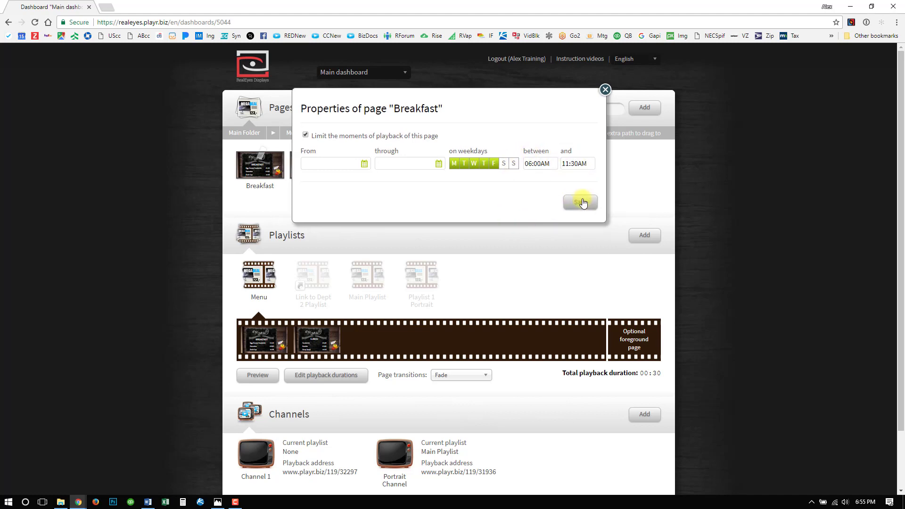
click(581, 202)
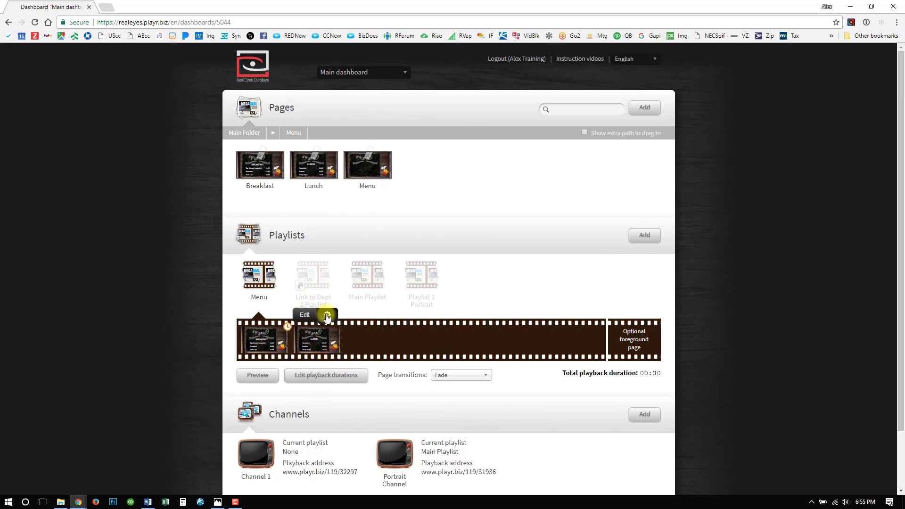
- Limit the Lunch page's playback in the Menu playlist to between 11:30AM and 07:00PM, and save its properties
click(324, 312)
click(305, 137)
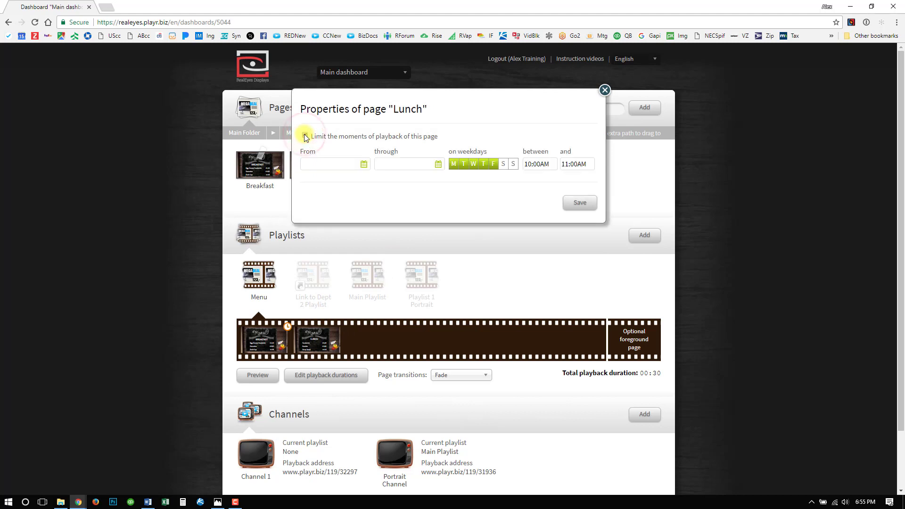
double_click(527, 165)
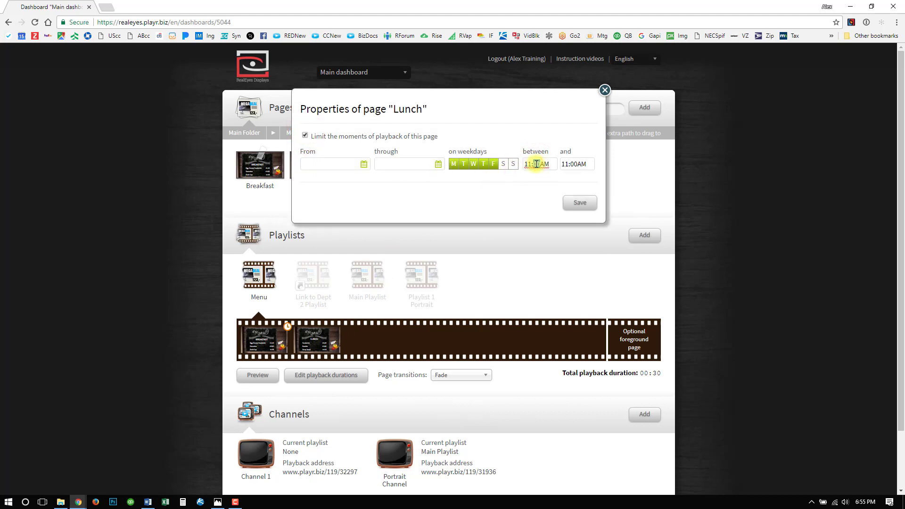
text(30)
click(541, 189)
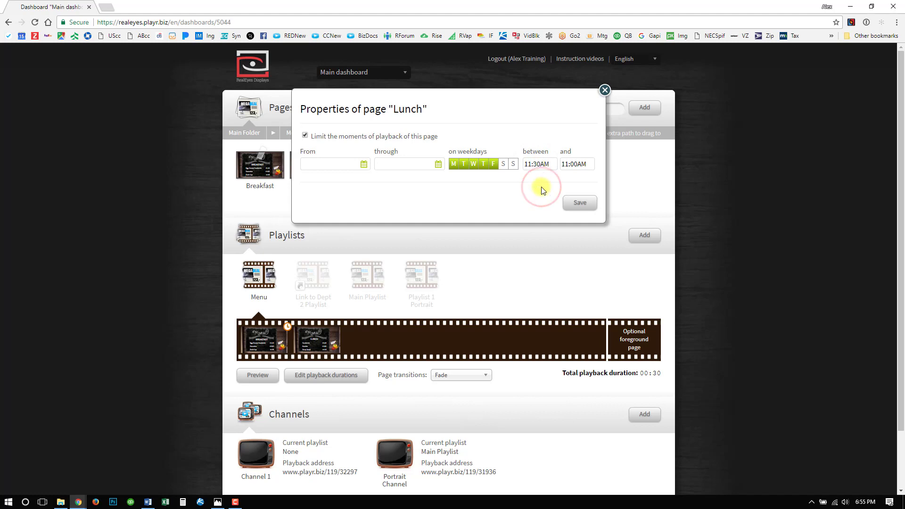
double_click(563, 165)
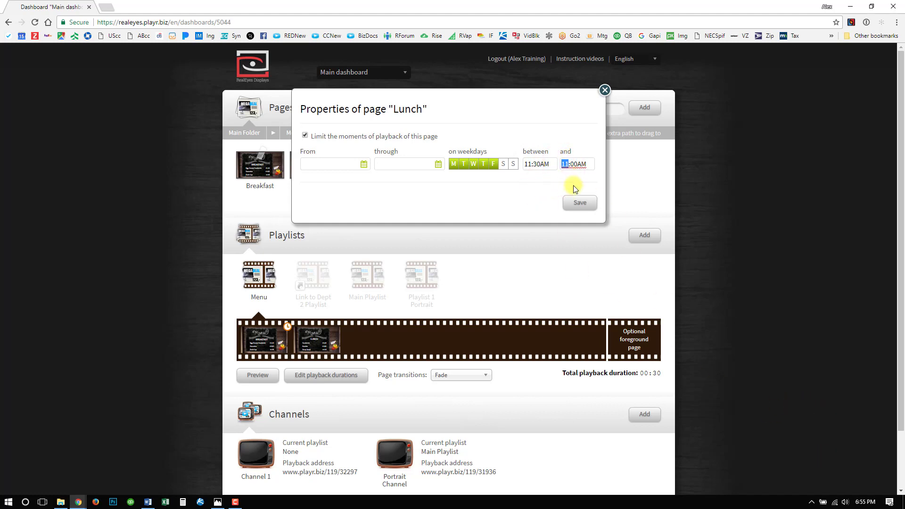
text(07)
double_click(582, 167)
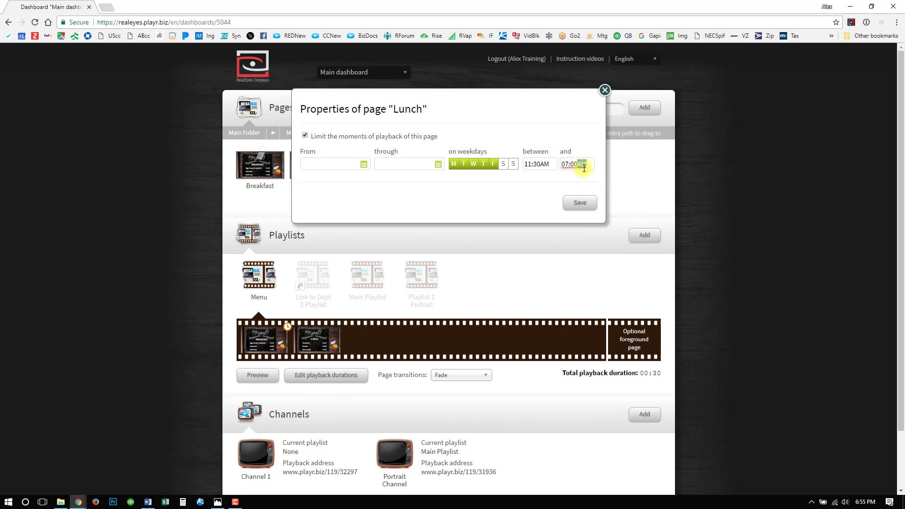
click(553, 192)
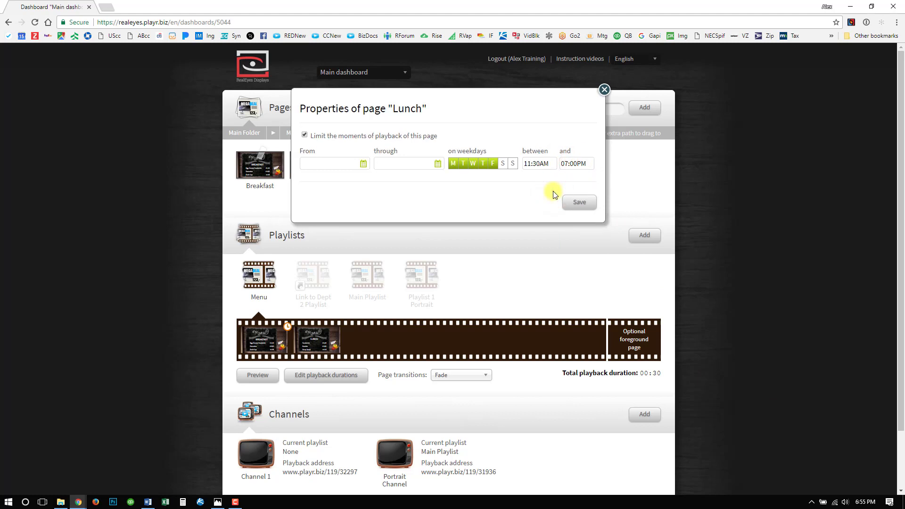
click(577, 204)
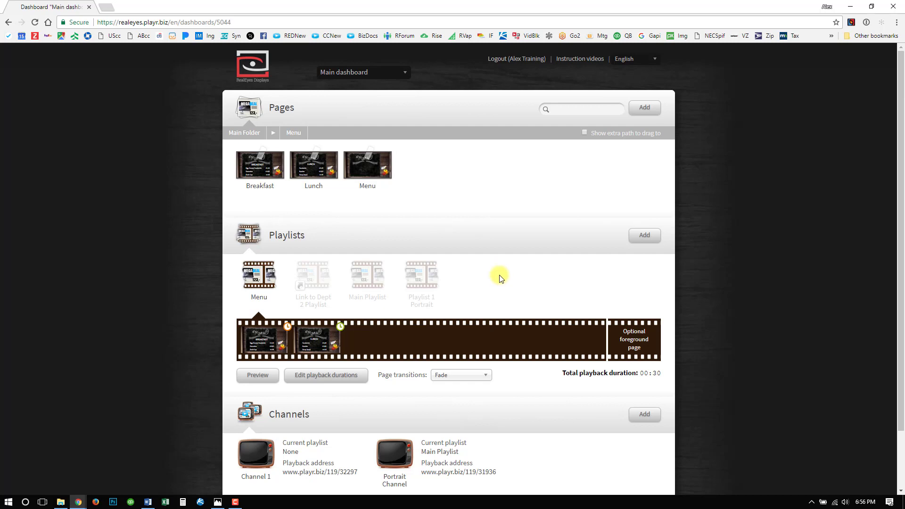
- Look at the channels and the playlist assigned to each
scroll(499, 278, down, 2)
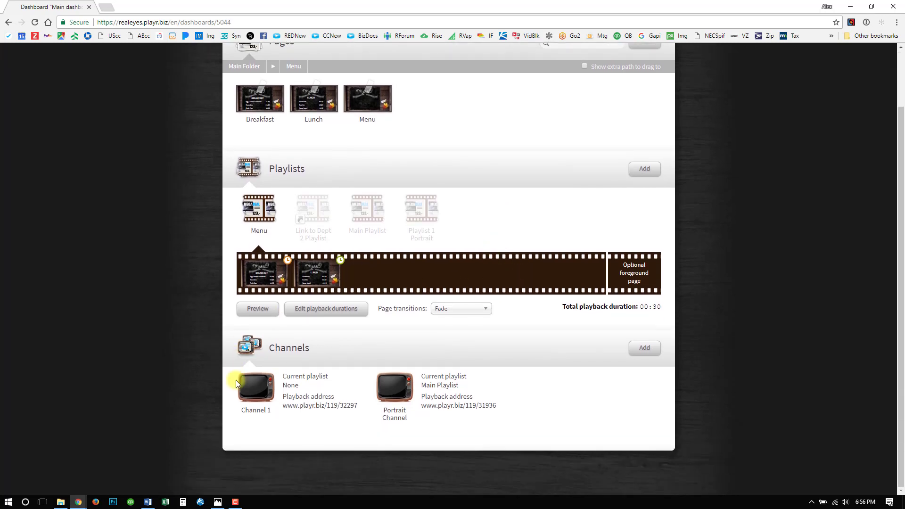